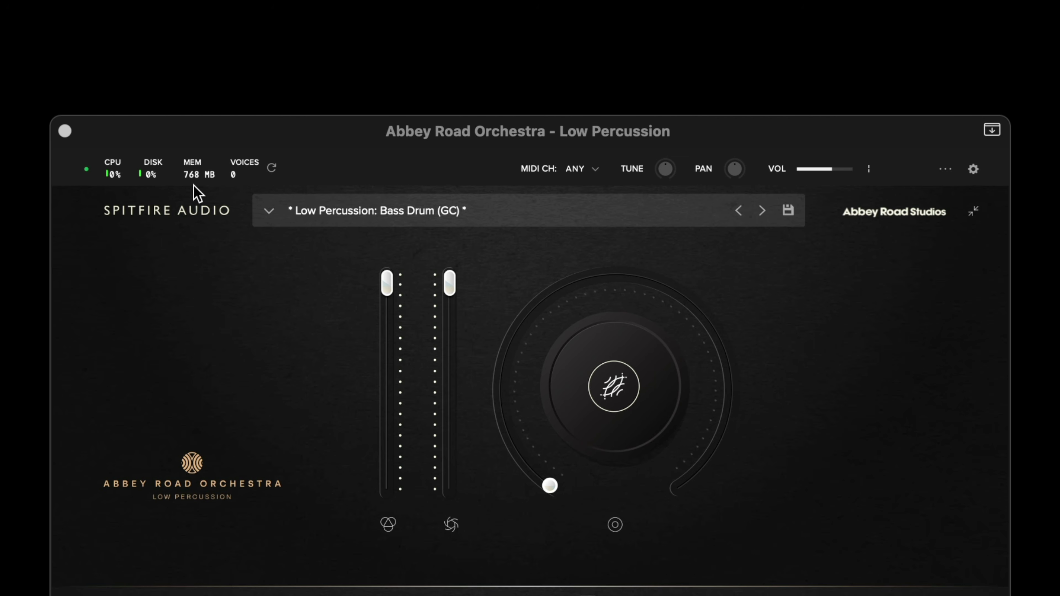
- View the instrument refresh options and the available MIDI channel choices
{"action": "left_click", "coordinate": [195, 179]}
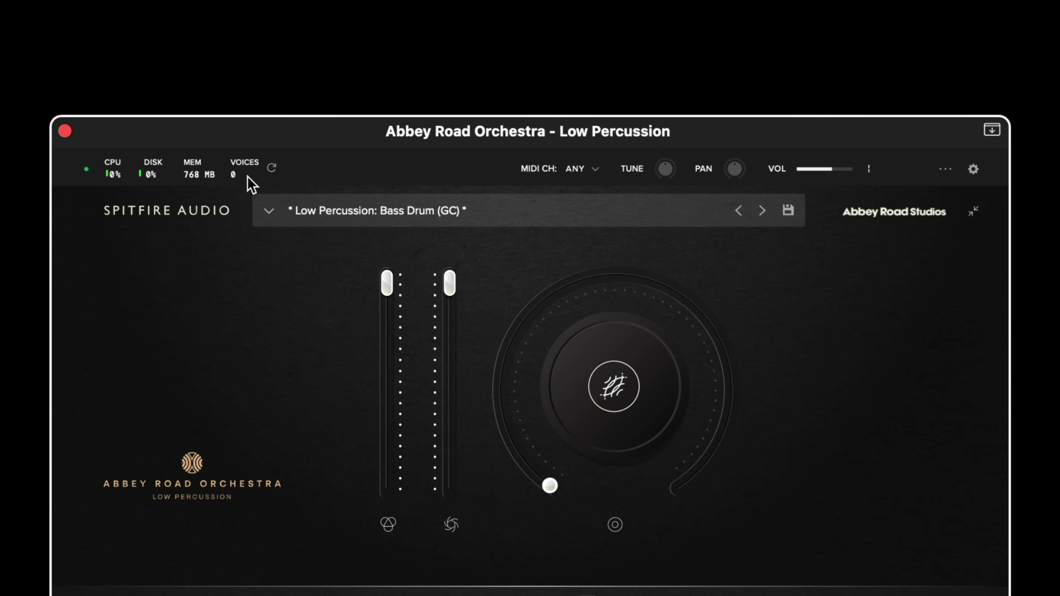
{"action": "left_click", "coordinate": [272, 168]}
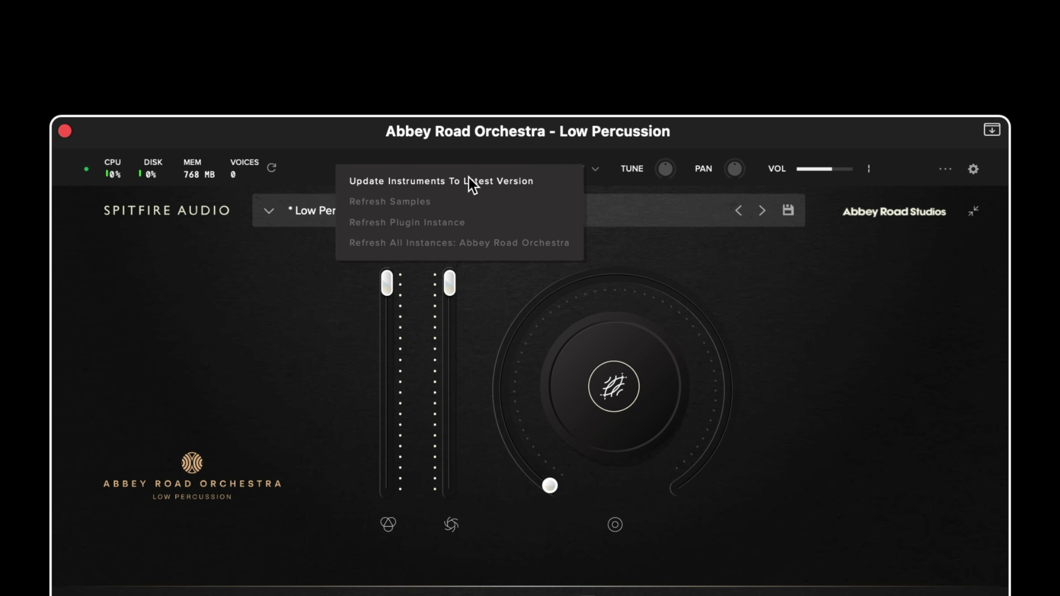
{"action": "left_click", "coordinate": [298, 170]}
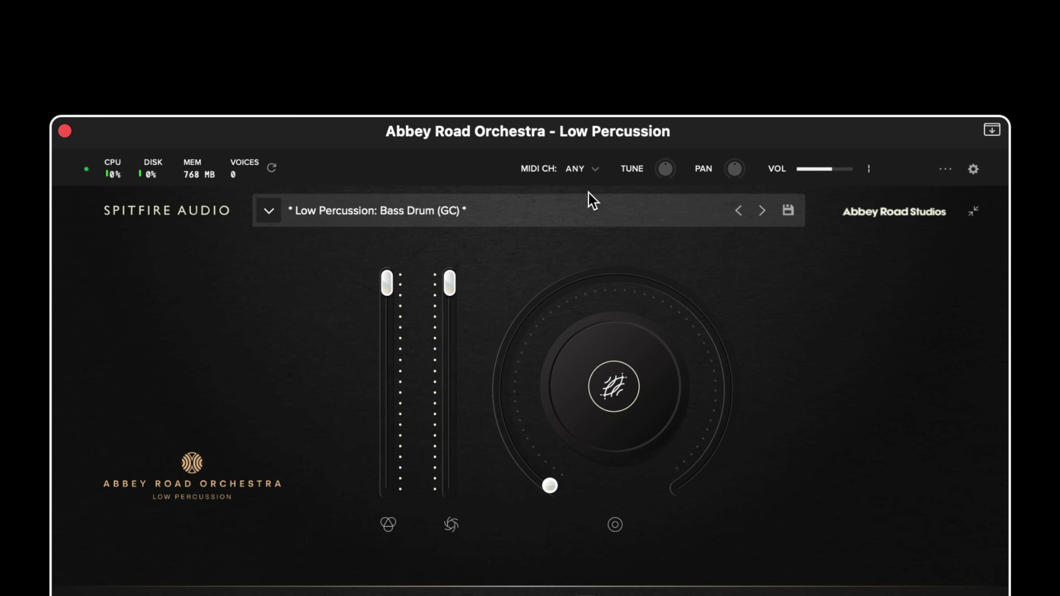
{"action": "left_click", "coordinate": [596, 171]}
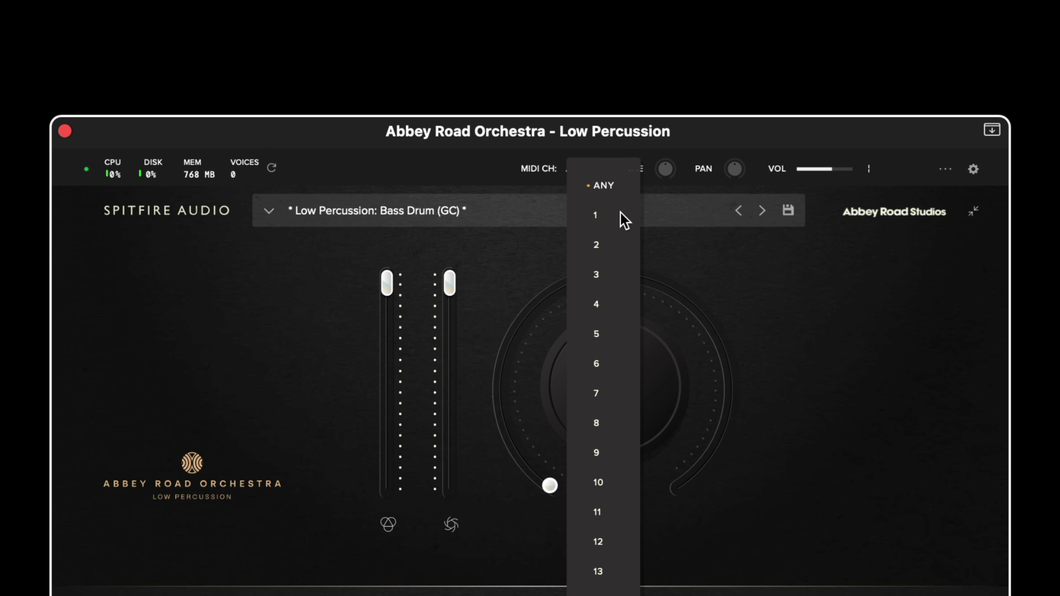
{"action": "left_click", "coordinate": [605, 187]}
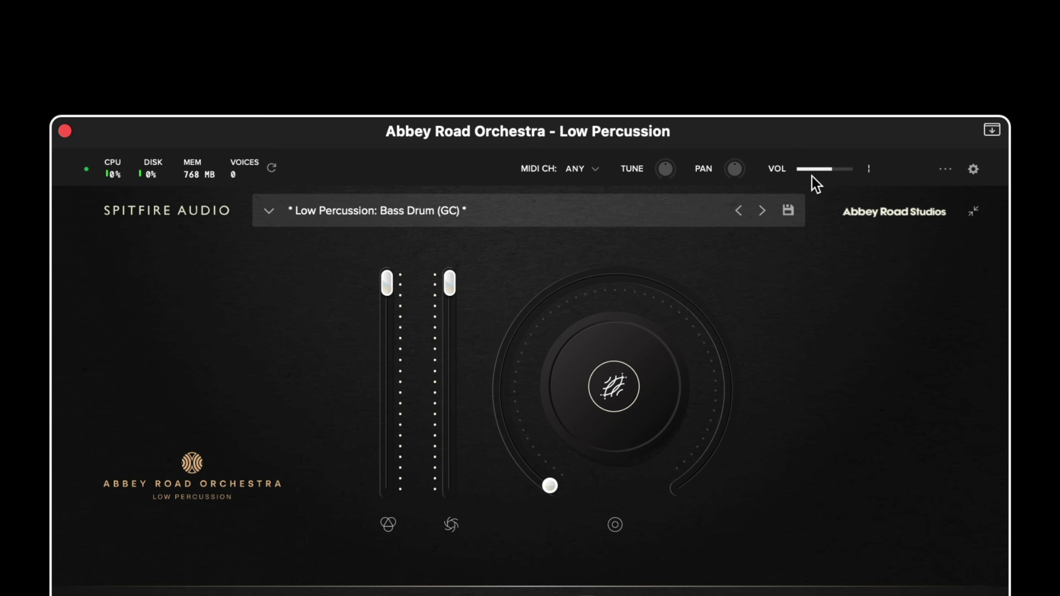
- Open the advanced instrument options and view the Dynamics and Dyn Smoothing choices
{"action": "mouse_move", "coordinate": [815, 178]}
{"action": "left_click", "coordinate": [945, 170]}
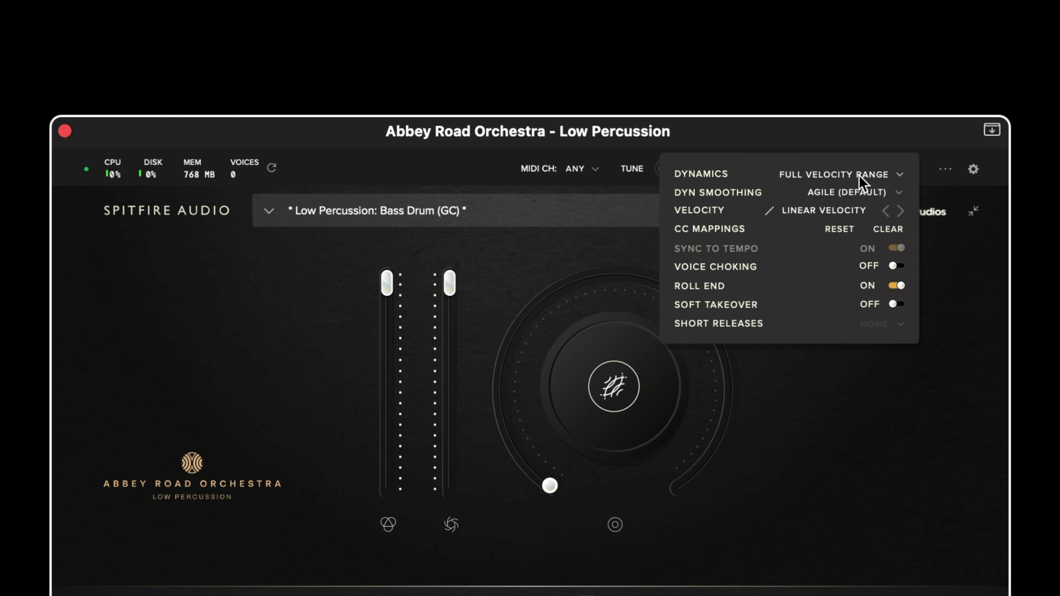
{"action": "left_click_drag", "start_coordinate": [450, 284], "coordinate": [430, 184]}
{"action": "left_click", "coordinate": [974, 169]}
{"action": "left_click", "coordinate": [901, 177]}
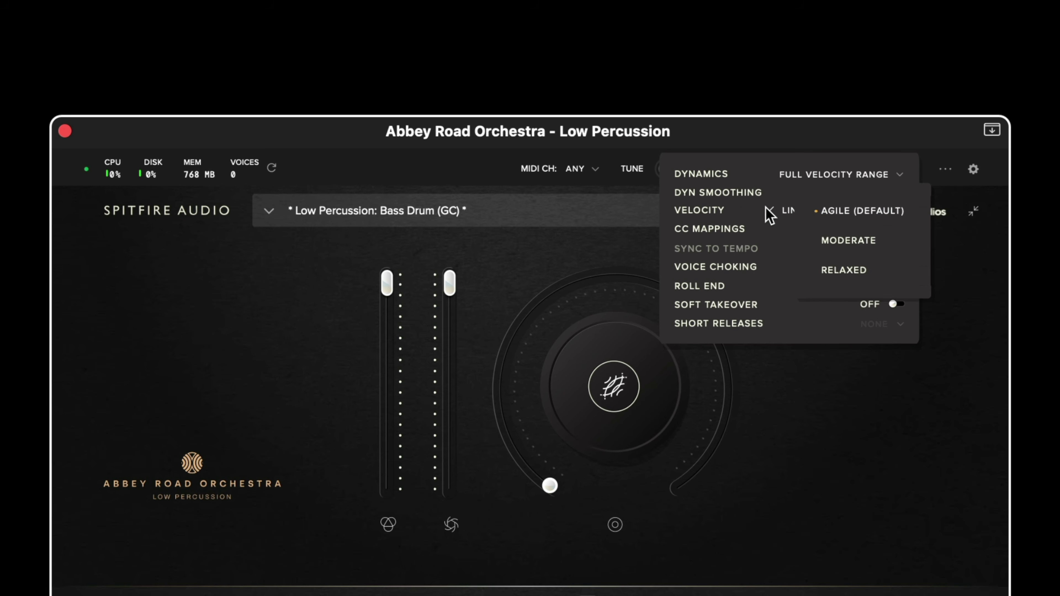
{"action": "left_click", "coordinate": [764, 207]}
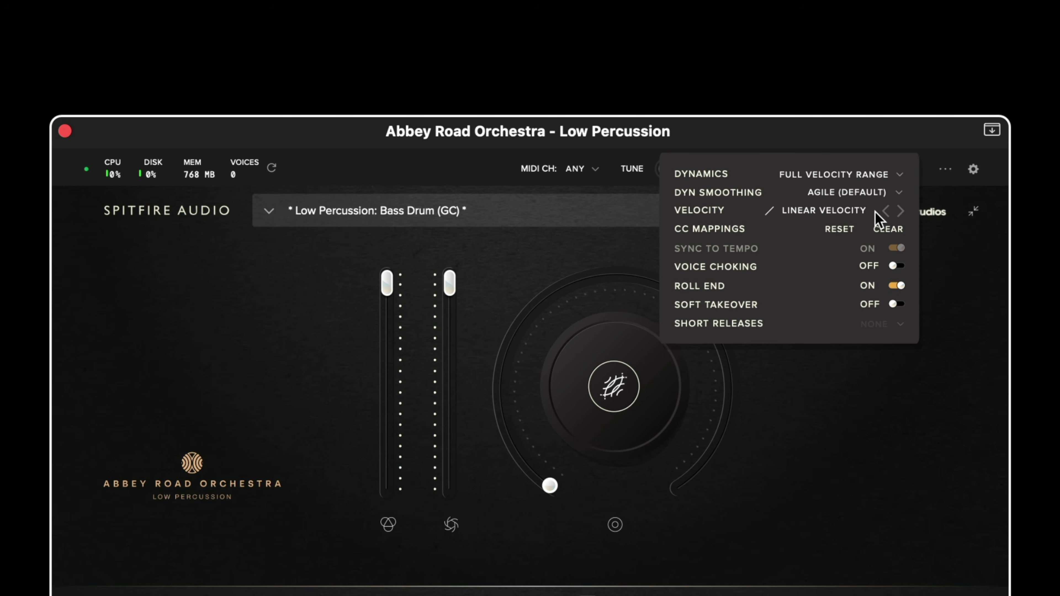
- Cycle through the velocity response curves, choose Exponential Neg., and close the advanced options
{"action": "left_click", "coordinate": [900, 211]}
{"action": "left_click", "coordinate": [900, 211]}
{"action": "left_click", "coordinate": [901, 211]}
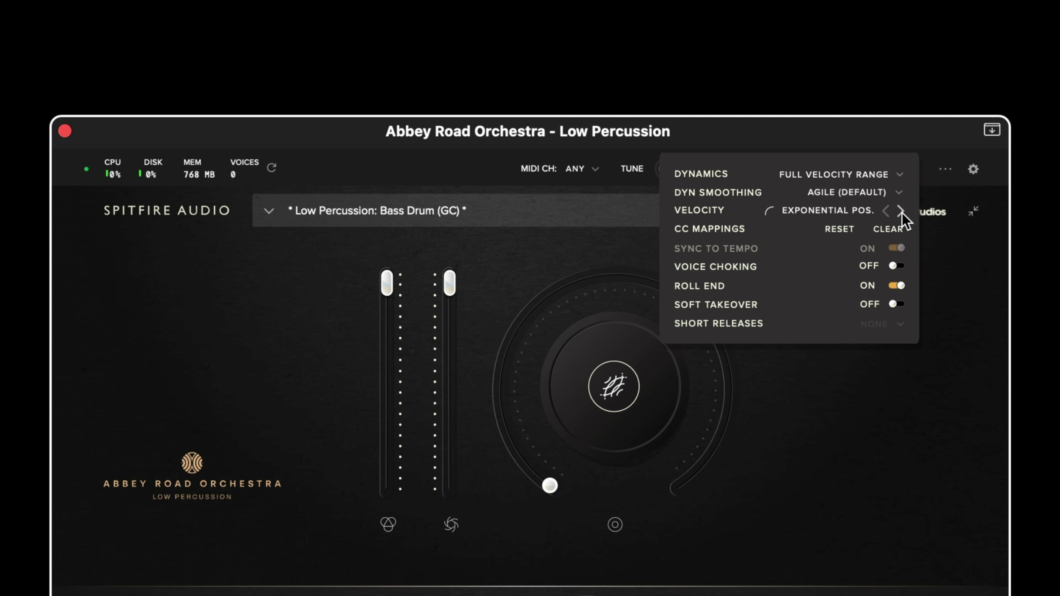
{"action": "left_click", "coordinate": [902, 210]}
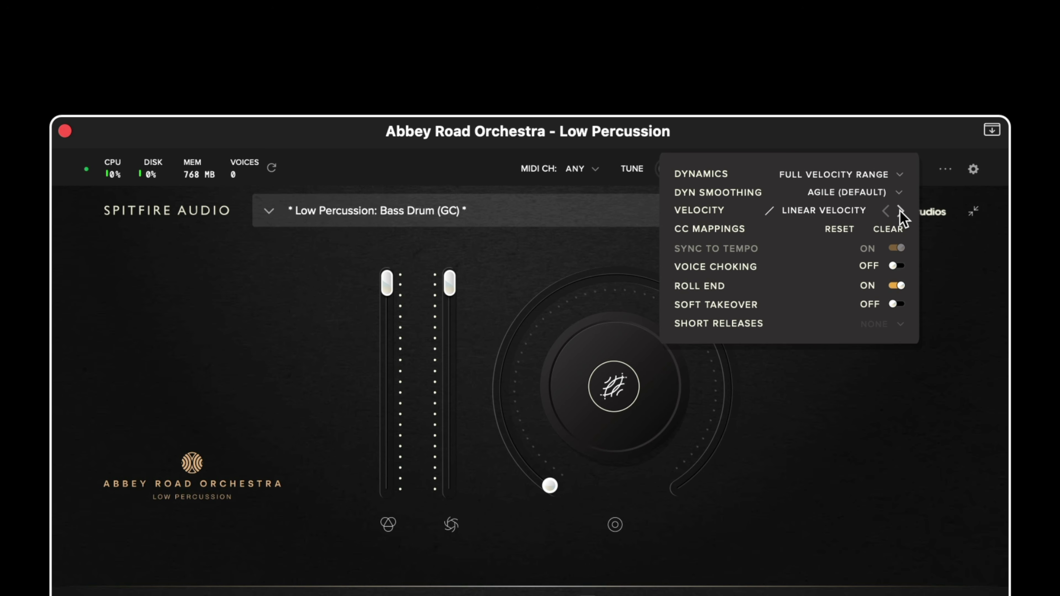
{"action": "left_click", "coordinate": [900, 211]}
{"action": "left_click", "coordinate": [900, 211]}
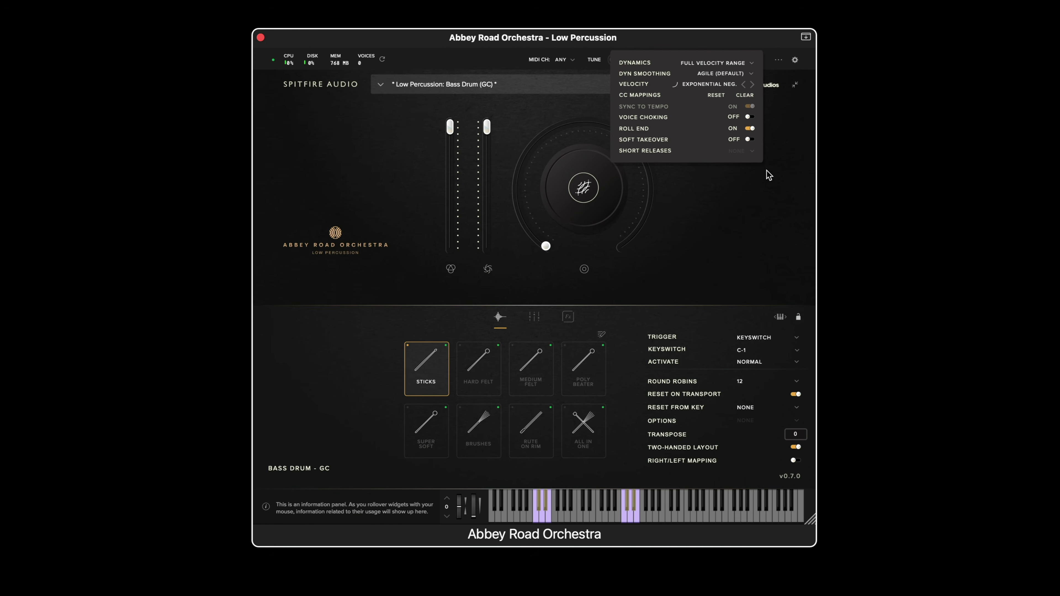
{"action": "left_click", "coordinate": [767, 179]}
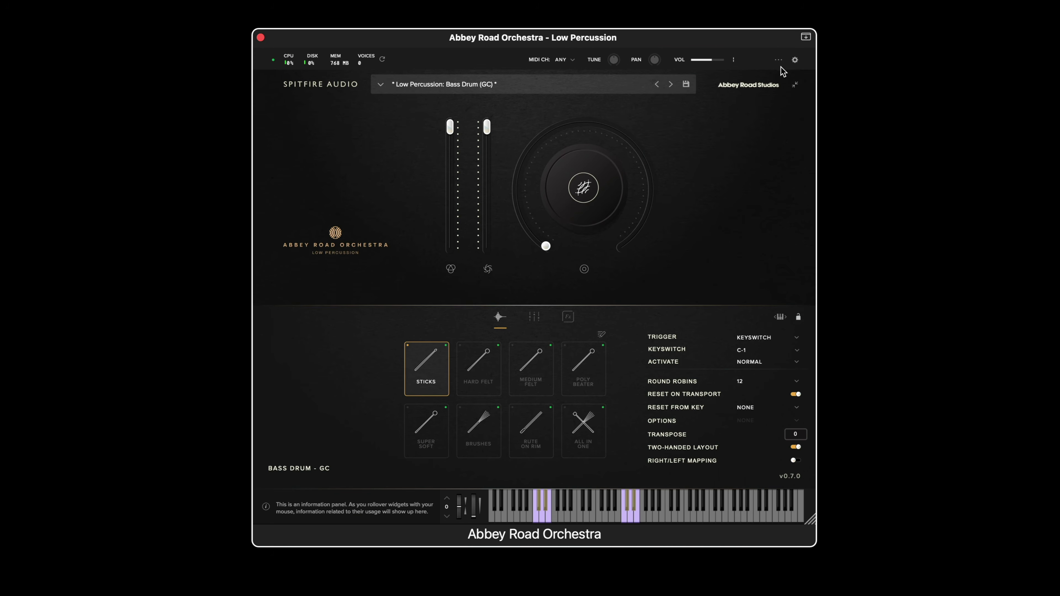
- Open the plug-in settings and examine the Interface and Audio preferences
{"action": "left_click", "coordinate": [794, 60]}
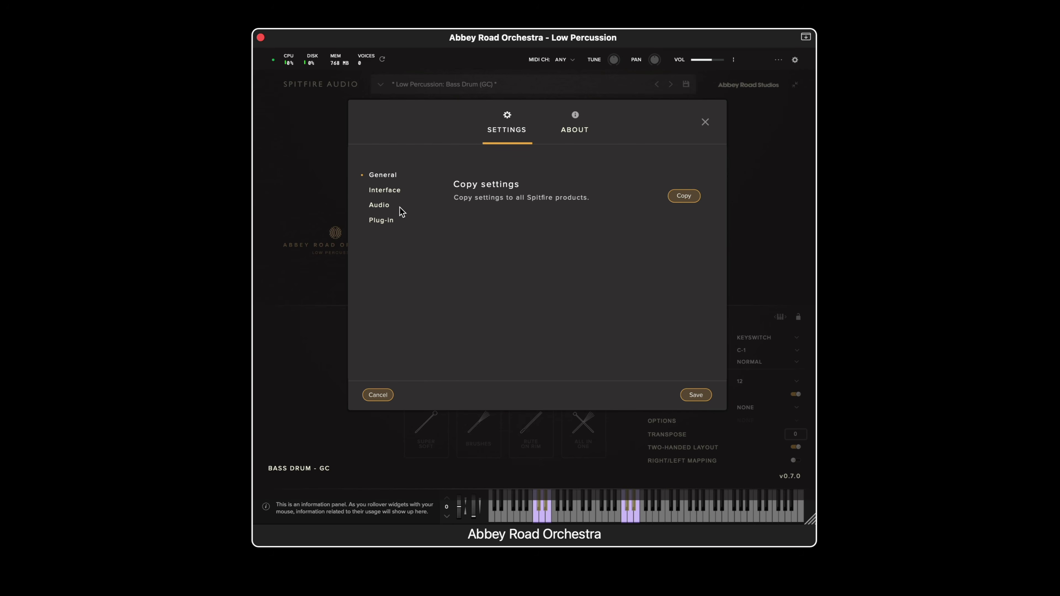
{"action": "left_click", "coordinate": [397, 191]}
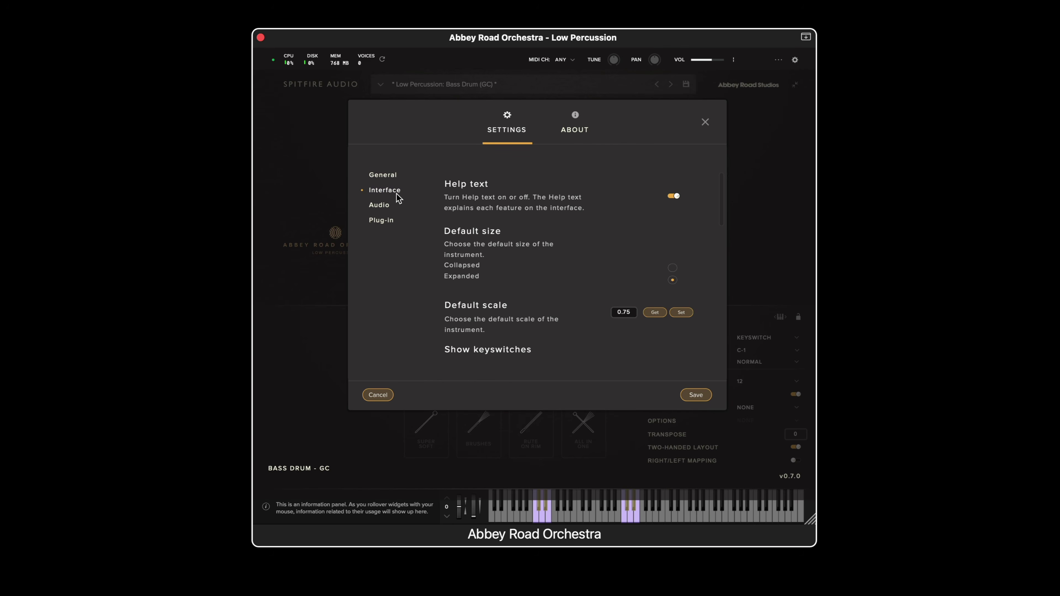
{"action": "scroll", "coordinate": [526, 328], "scroll_direction": "down", "scroll_amount": 6}
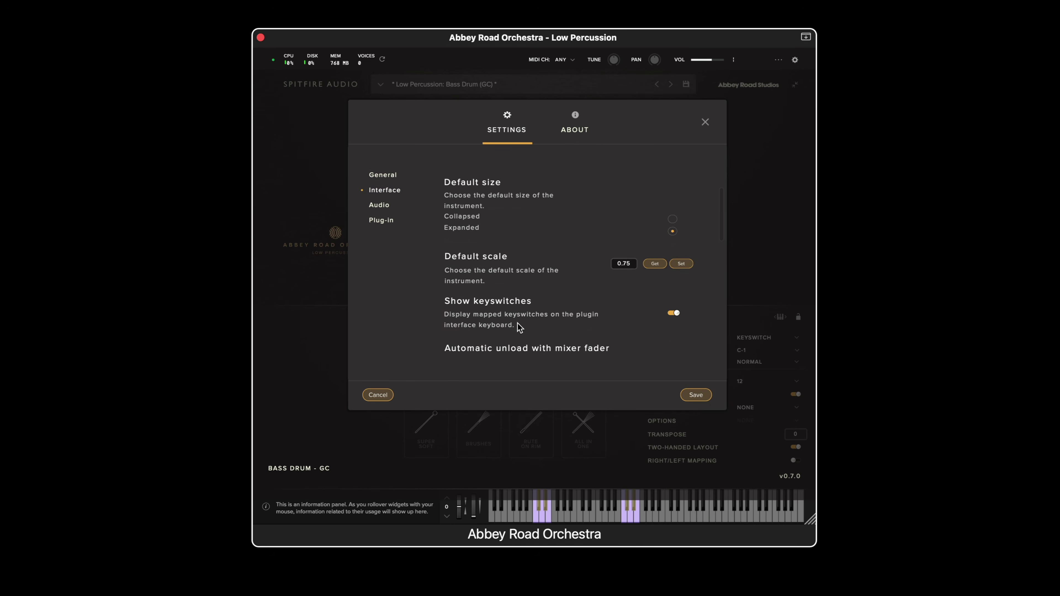
{"action": "left_click", "coordinate": [390, 207]}
{"action": "scroll", "coordinate": [546, 270], "scroll_direction": "down", "scroll_amount": 2}
{"action": "scroll", "coordinate": [547, 275], "scroll_direction": "down", "scroll_amount": 2}
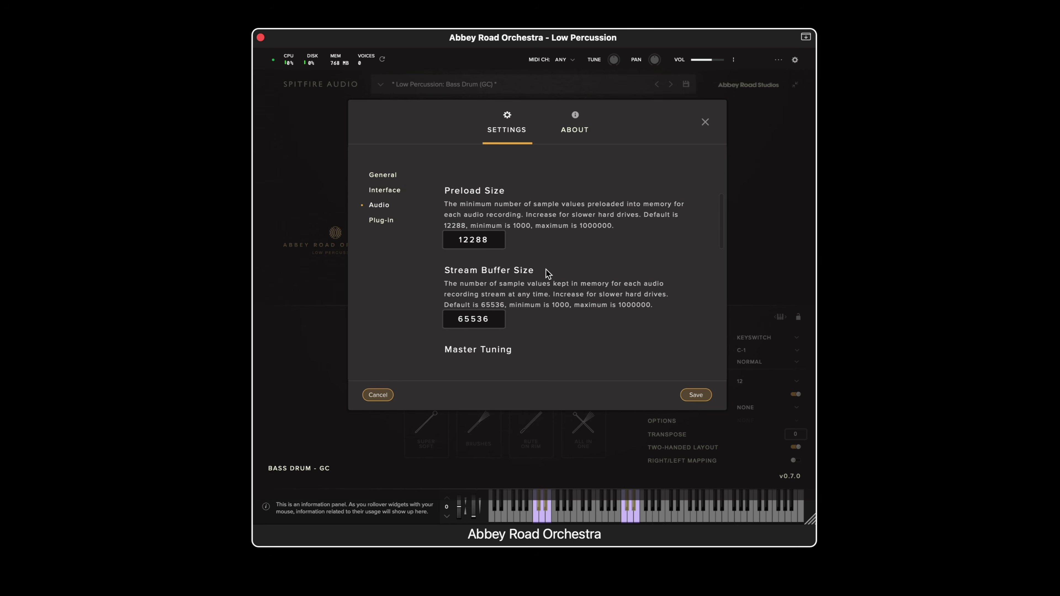
{"action": "scroll", "coordinate": [482, 241], "scroll_direction": "down", "scroll_amount": 1}
- Set the plug-in's default startup preset to None and save the settings
{"action": "left_click", "coordinate": [390, 221]}
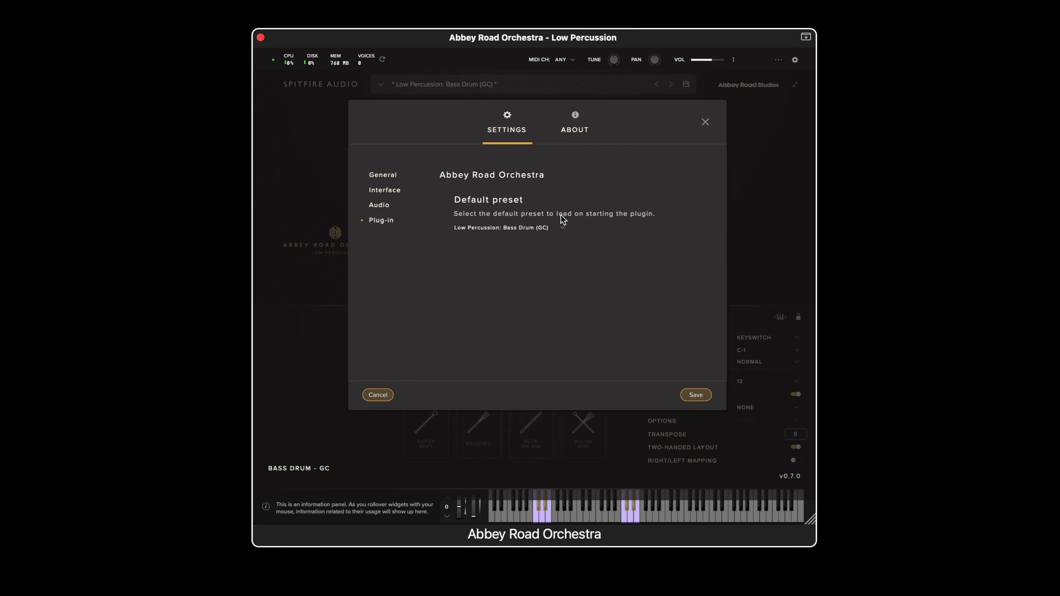
{"action": "left_click", "coordinate": [530, 229]}
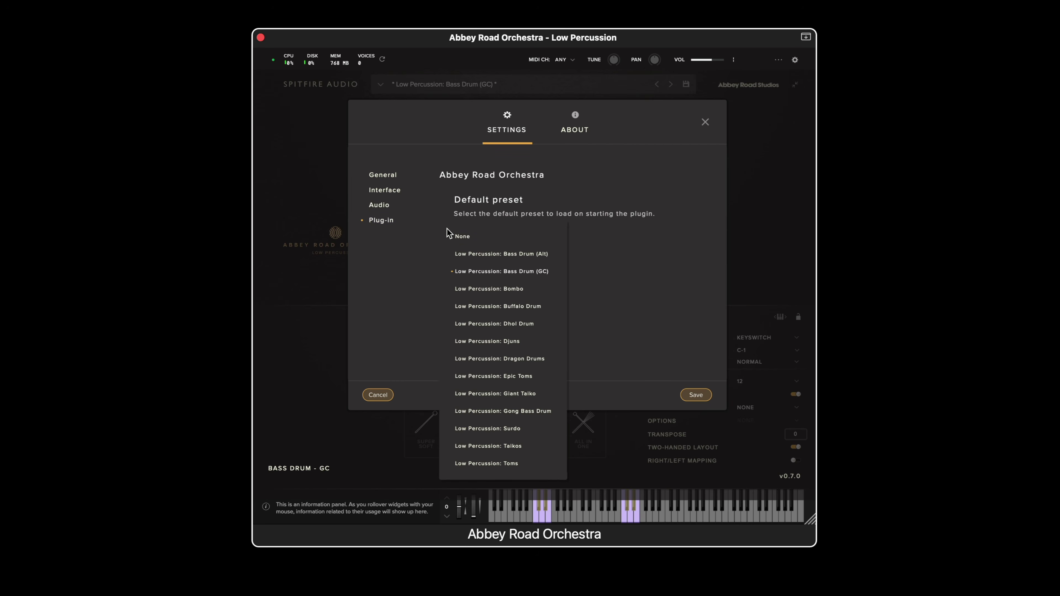
{"action": "left_click", "coordinate": [465, 237]}
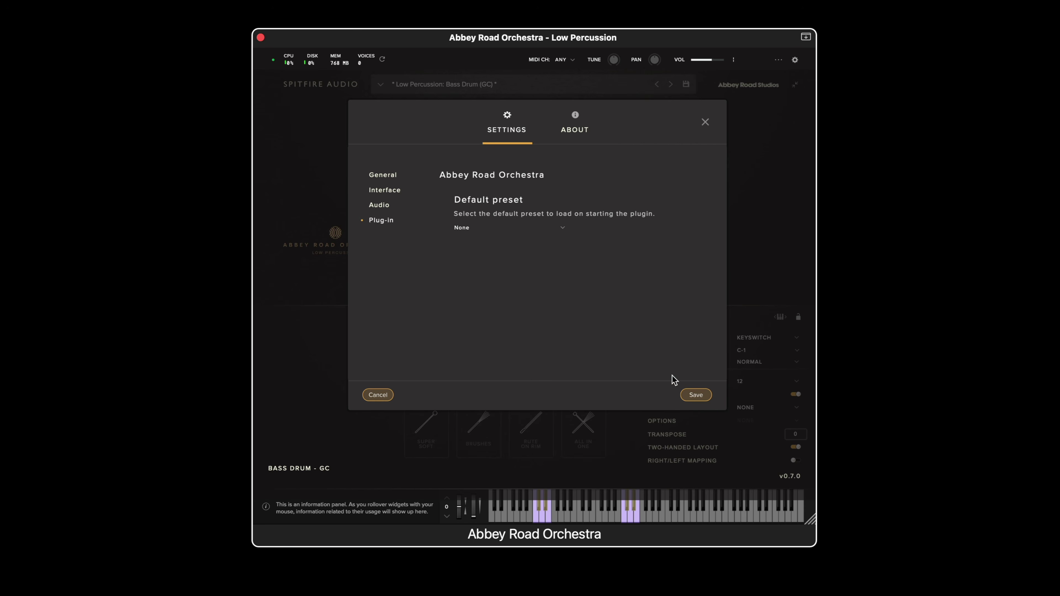
{"action": "left_click", "coordinate": [692, 395]}
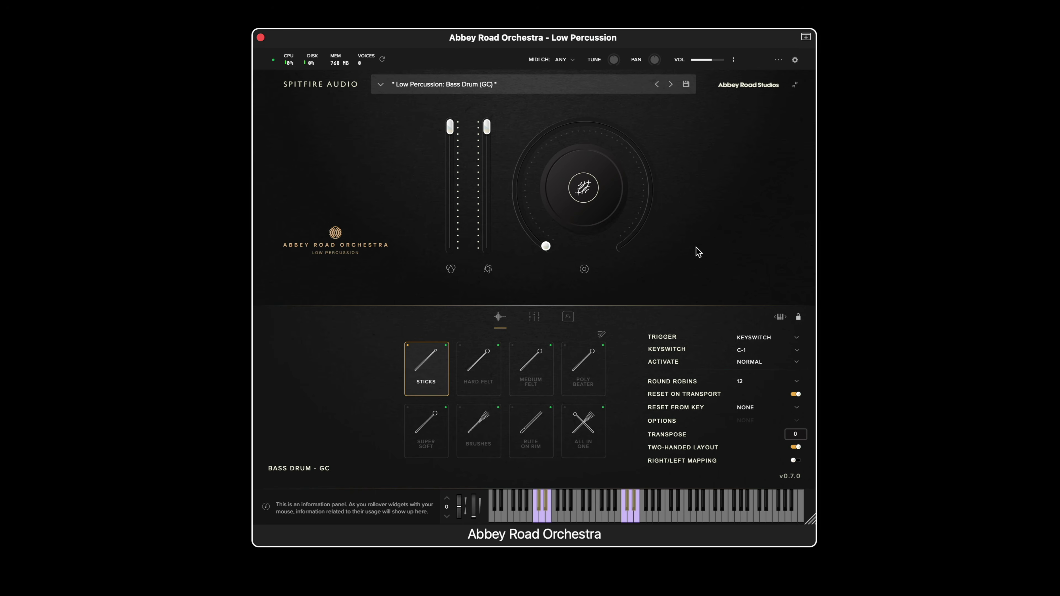
- Collapse the instrument interface to its compact view and expand it again, twice
{"action": "left_click", "coordinate": [795, 85]}
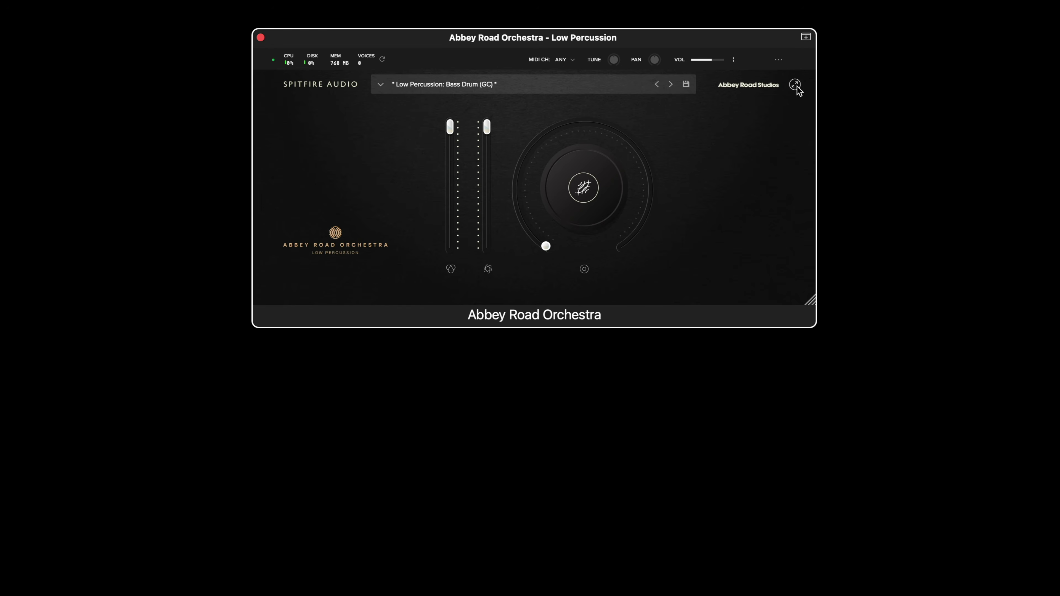
{"action": "left_click", "coordinate": [795, 85]}
{"action": "left_click", "coordinate": [795, 85]}
{"action": "left_click", "coordinate": [795, 85]}
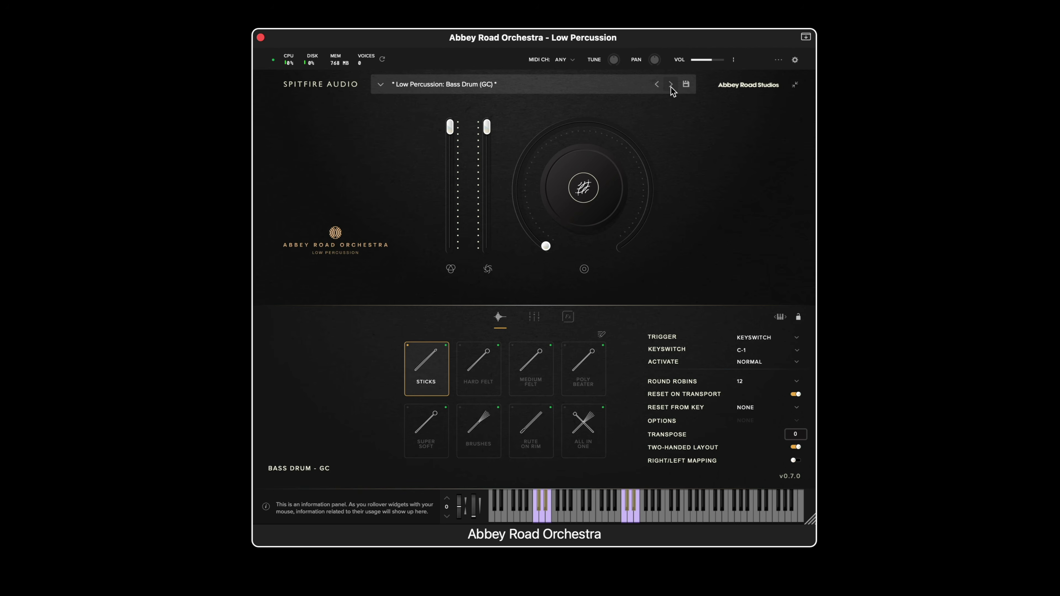
- Save the current preset under the name "Bass Drum (GC) - MIDI CC Change"
{"action": "left_click", "coordinate": [689, 87]}
{"action": "left_click", "coordinate": [686, 85]}
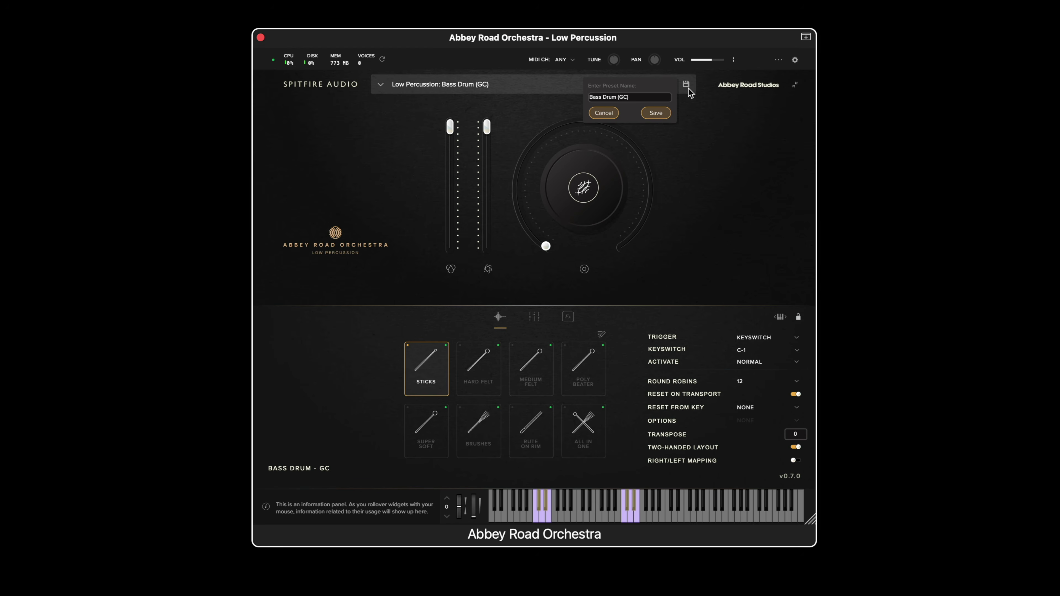
{"action": "left_click", "coordinate": [655, 101]}
{"action": "left_click", "coordinate": [654, 100]}
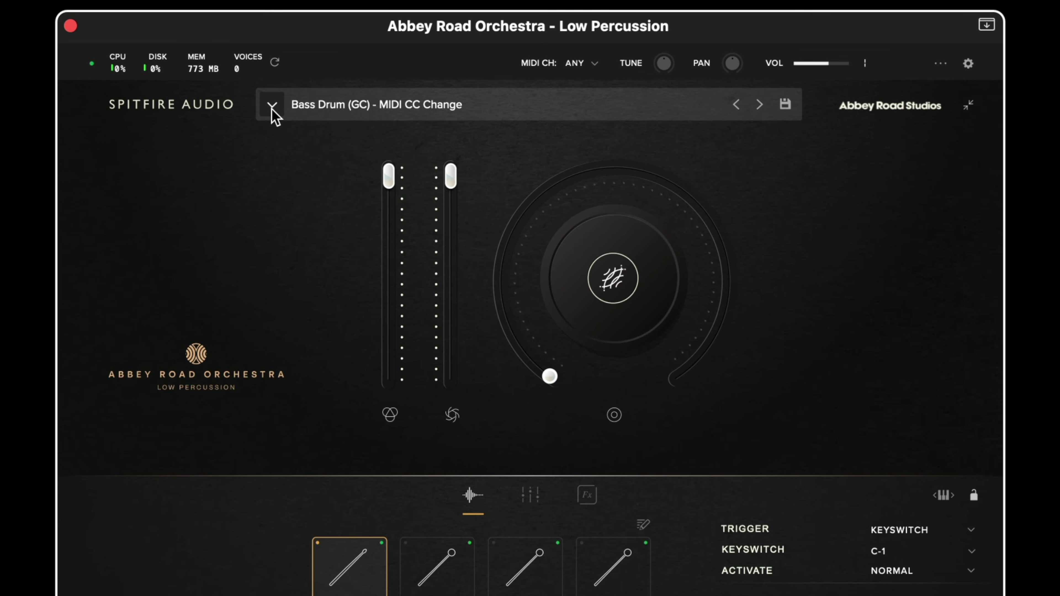
- Open the preset browser, show only the user presets, and remove the User filter
{"action": "left_click", "coordinate": [273, 109]}
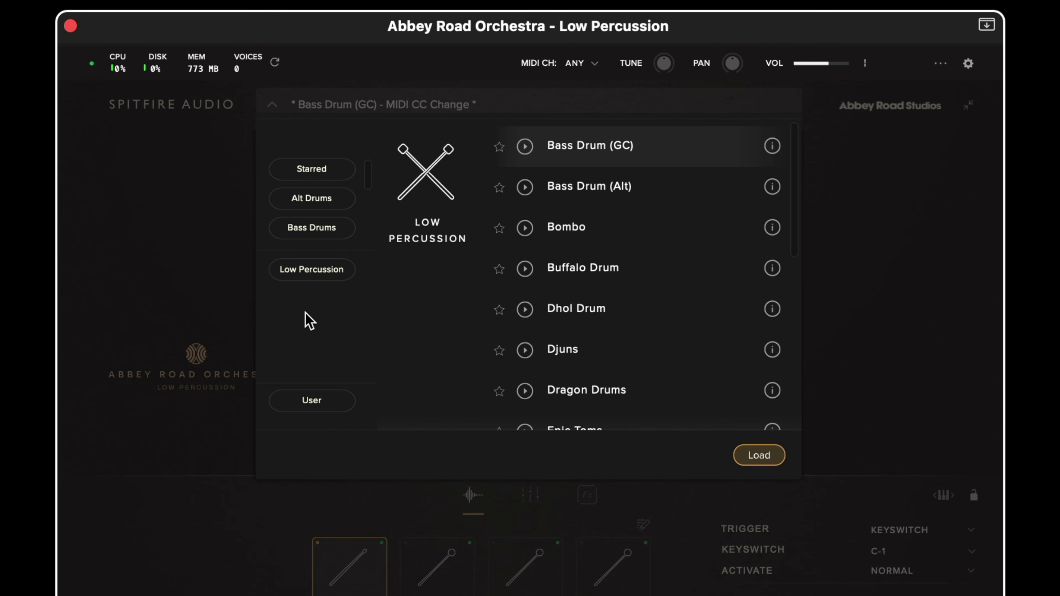
{"action": "left_click", "coordinate": [323, 407]}
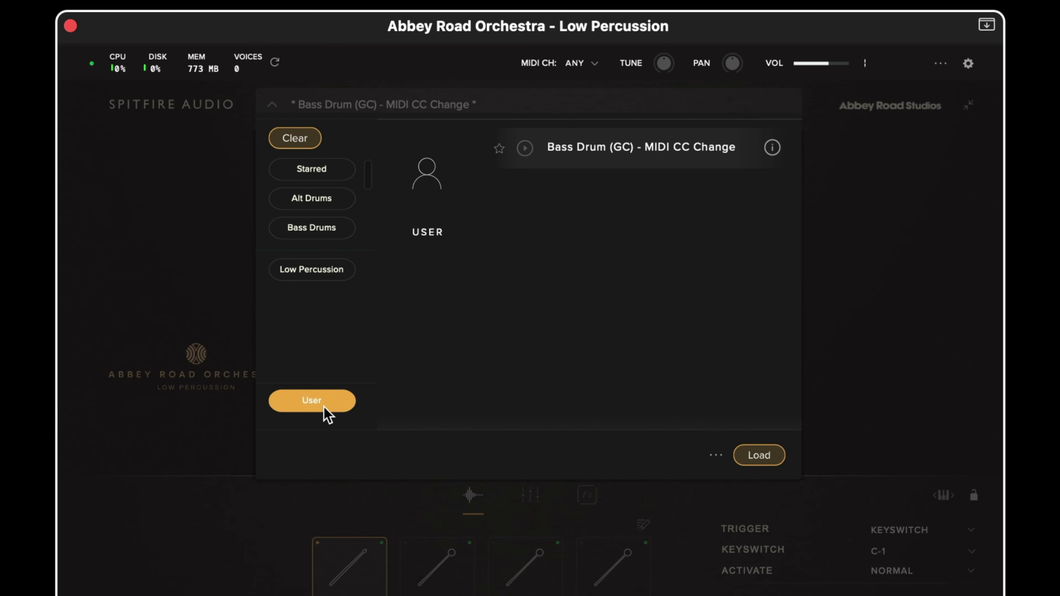
{"action": "left_click", "coordinate": [325, 403]}
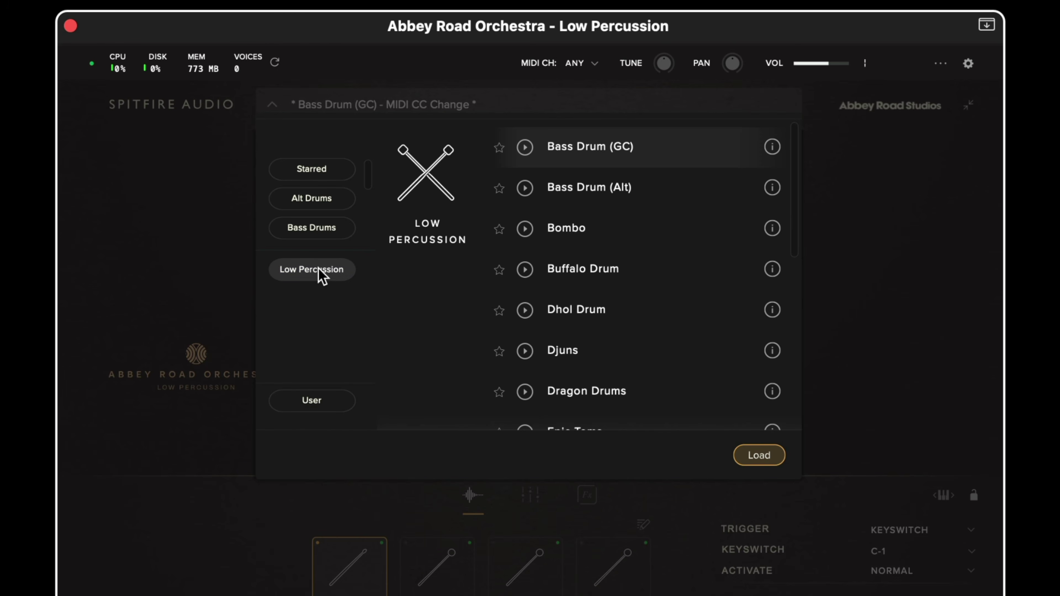
- Filter the preset list by the Taikos category and clear the filter
{"action": "scroll", "coordinate": [315, 225], "scroll_direction": "down", "scroll_amount": 2}
{"action": "scroll", "coordinate": [314, 230], "scroll_direction": "down", "scroll_amount": 3}
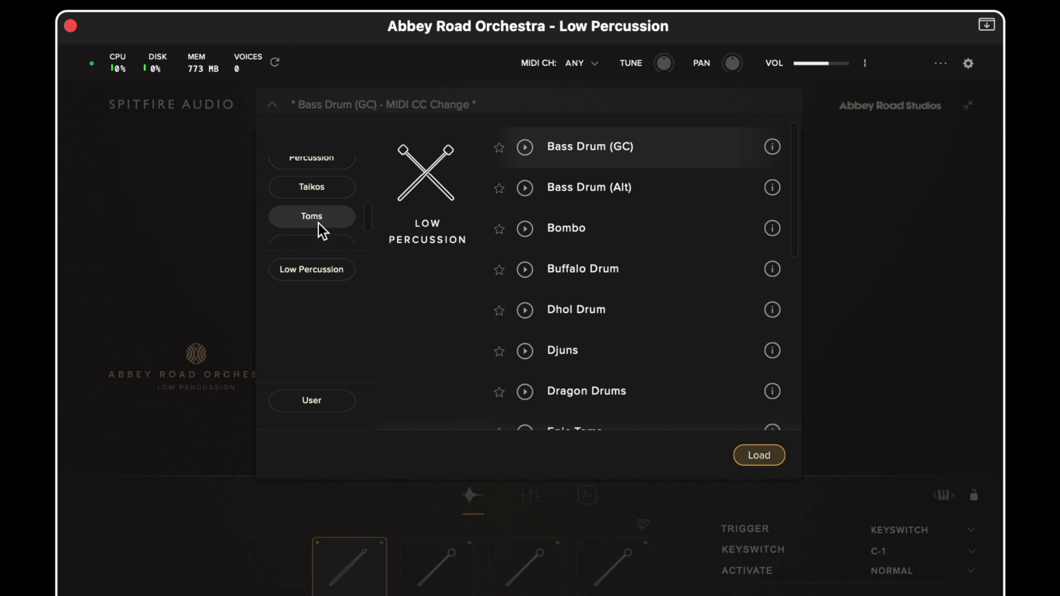
{"action": "left_click", "coordinate": [330, 190]}
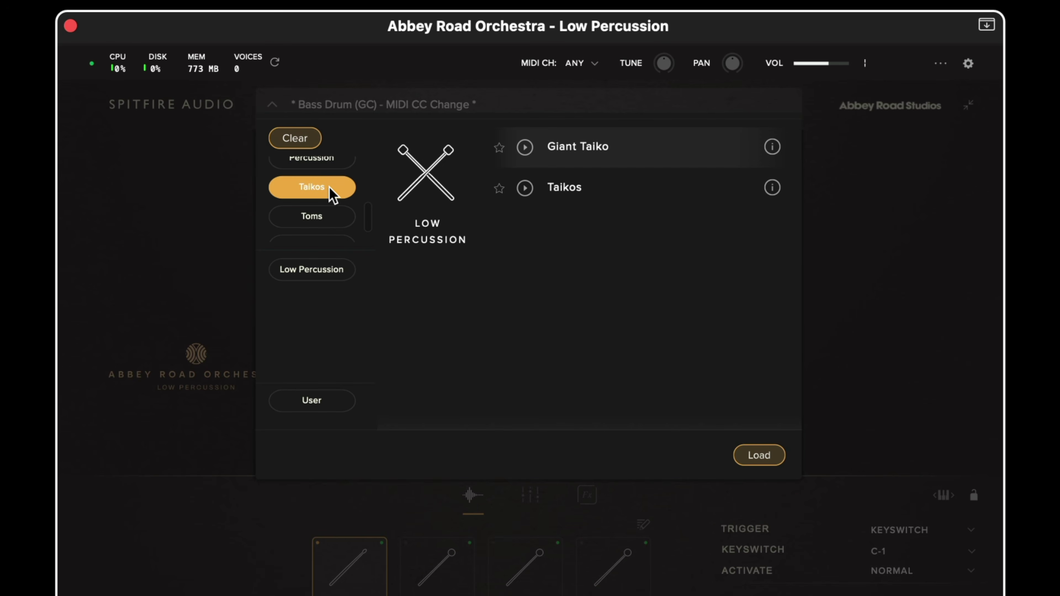
{"action": "left_click", "coordinate": [301, 139]}
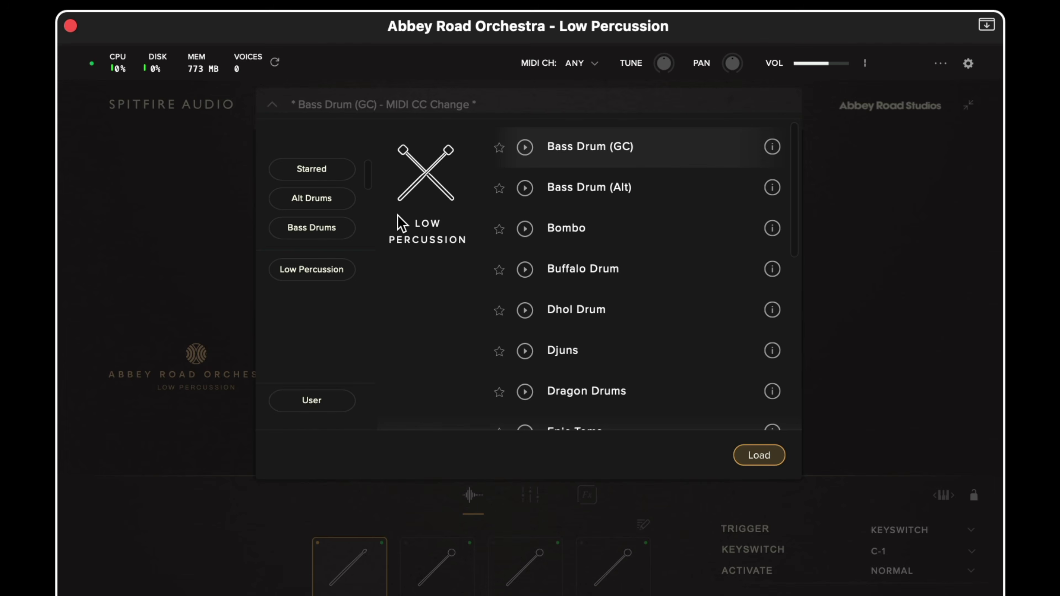
- Star the Bass Drum (GC) preset, show only starred presets, remove the filter and star, and close the browser
{"action": "left_click", "coordinate": [499, 147]}
{"action": "left_click", "coordinate": [316, 177]}
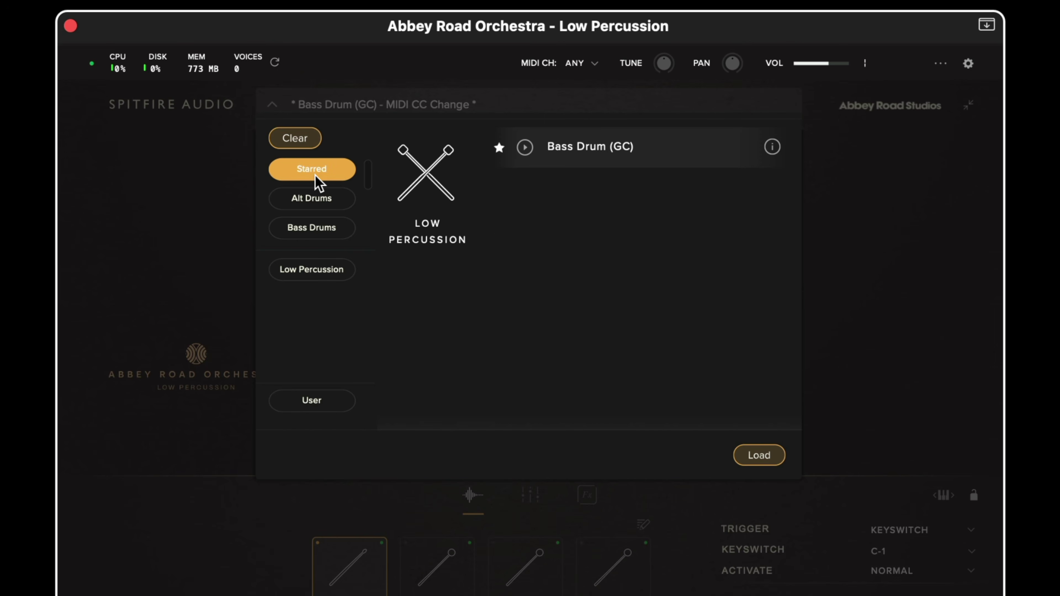
{"action": "left_click", "coordinate": [315, 175]}
{"action": "left_click", "coordinate": [501, 150]}
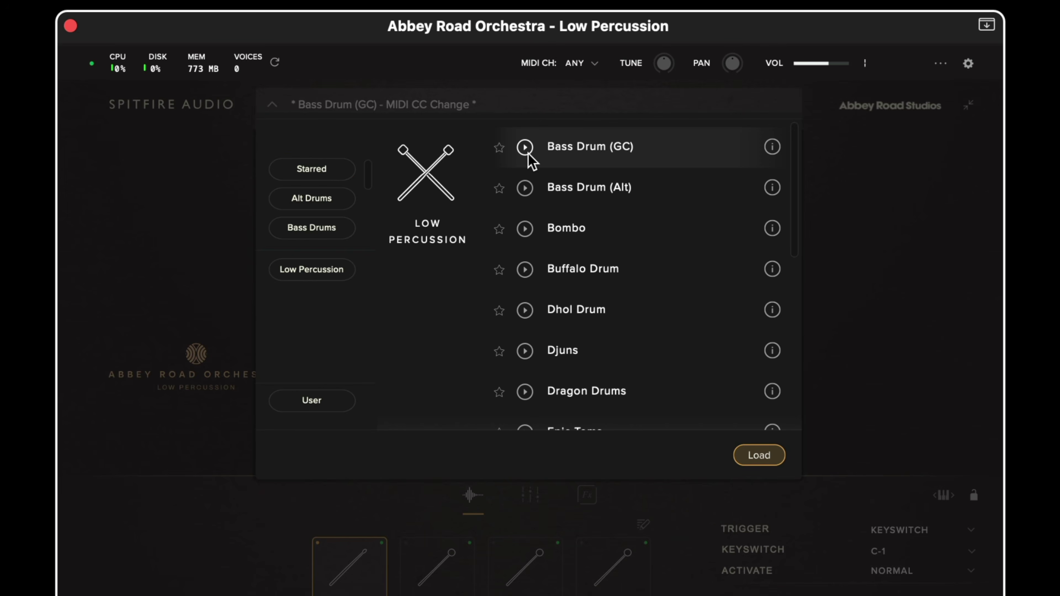
{"action": "mouse_move", "coordinate": [776, 154]}
{"action": "left_click", "coordinate": [759, 461]}
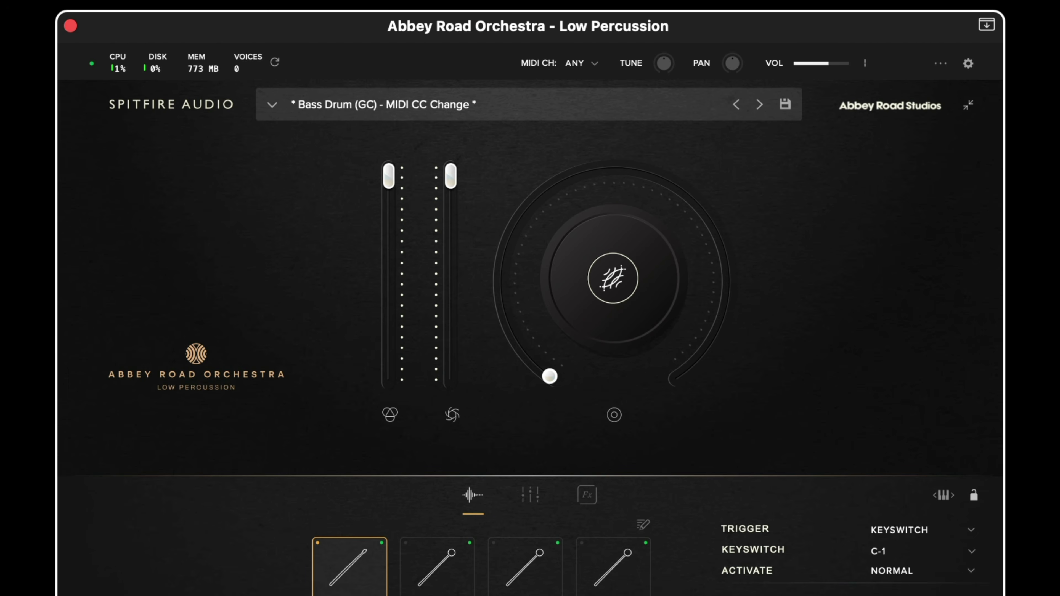
- Try the main dial, switch it from Reverb to Tightness, and sweep it through its range
{"action": "mouse_move", "coordinate": [544, 374]}
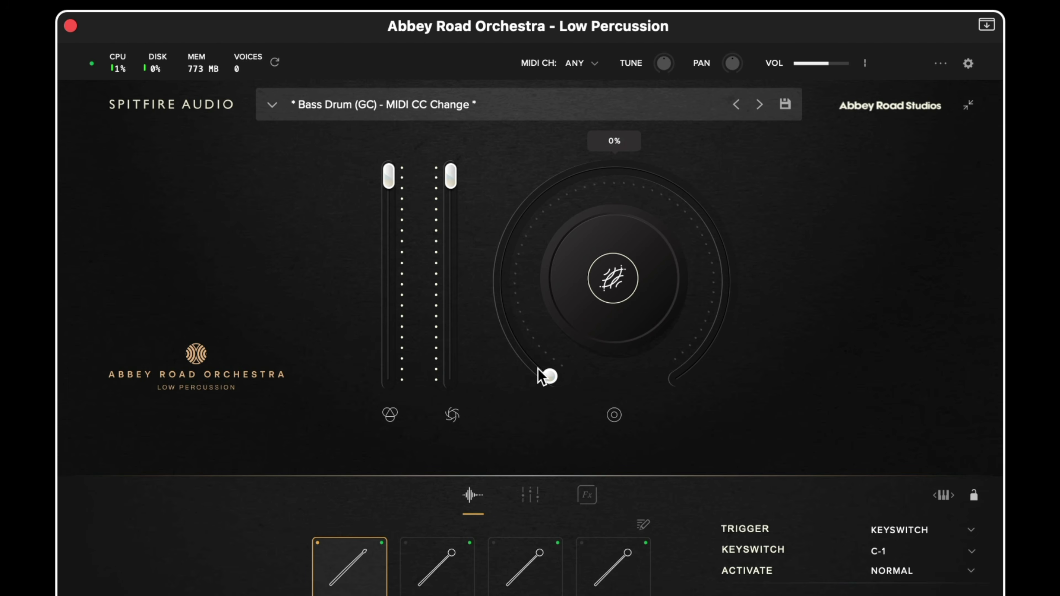
{"action": "mouse_move", "coordinate": [548, 374]}
{"action": "left_mouse_down"}
{"action": "mouse_move", "coordinate": [584, 146]}
{"action": "mouse_move", "coordinate": [756, 198]}
{"action": "mouse_move", "coordinate": [402, 206]}
{"action": "mouse_move", "coordinate": [539, 384]}
{"action": "left_mouse_up"}
{"action": "left_click", "coordinate": [605, 243]}
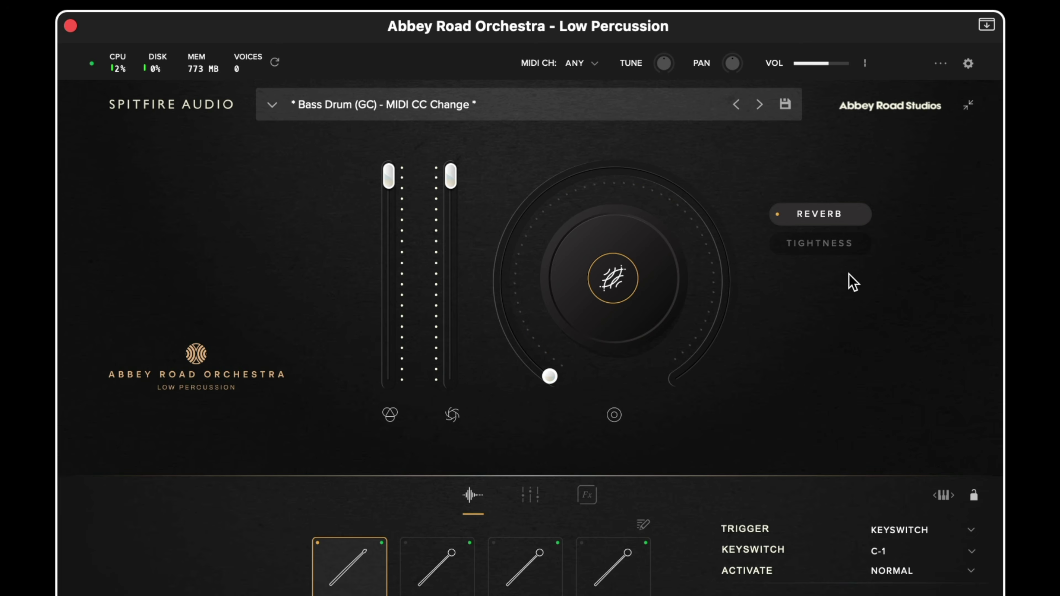
{"action": "left_click", "coordinate": [825, 245]}
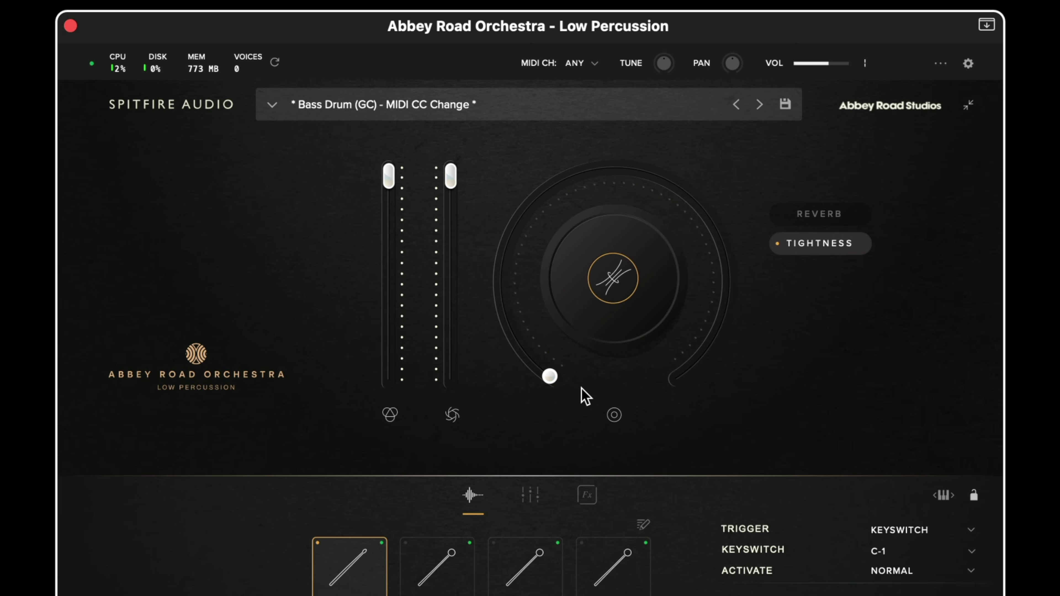
{"action": "mouse_move", "coordinate": [585, 396]}
{"action": "left_click_drag", "start_coordinate": [548, 376], "coordinate": [743, 238]}
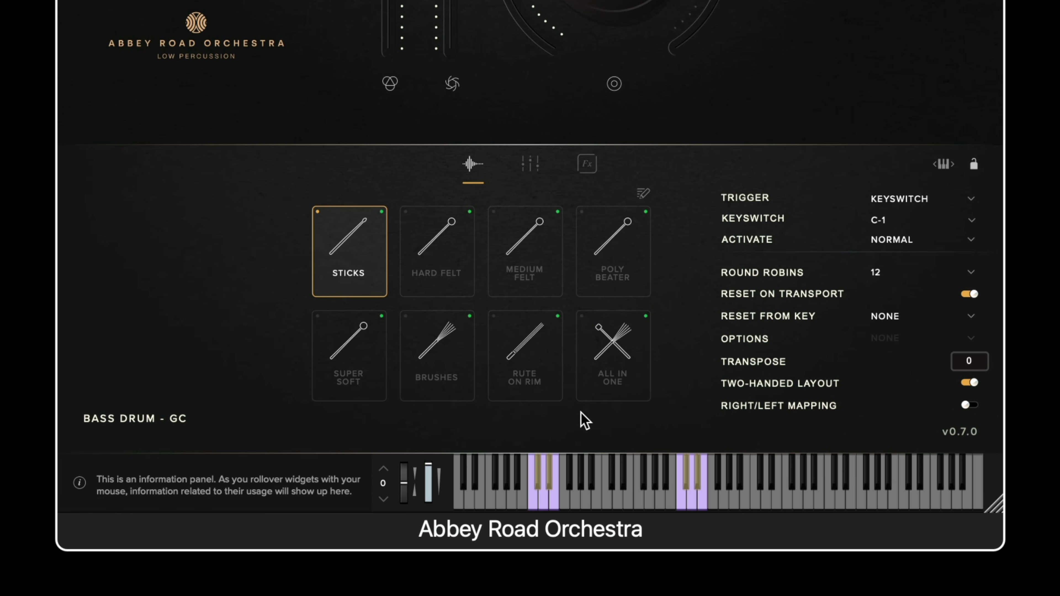
- Select the All in One, Rute on Rim, Medium Felt and Sticks techniques in turn
{"action": "left_click", "coordinate": [601, 386]}
{"action": "left_click", "coordinate": [519, 373]}
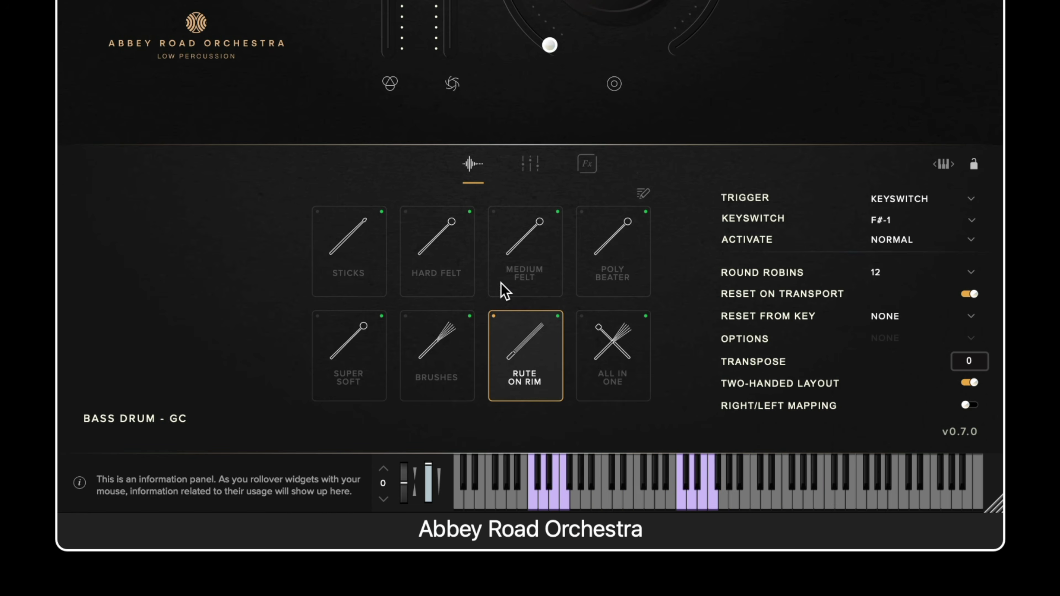
{"action": "left_click", "coordinate": [523, 280]}
{"action": "left_click", "coordinate": [380, 267]}
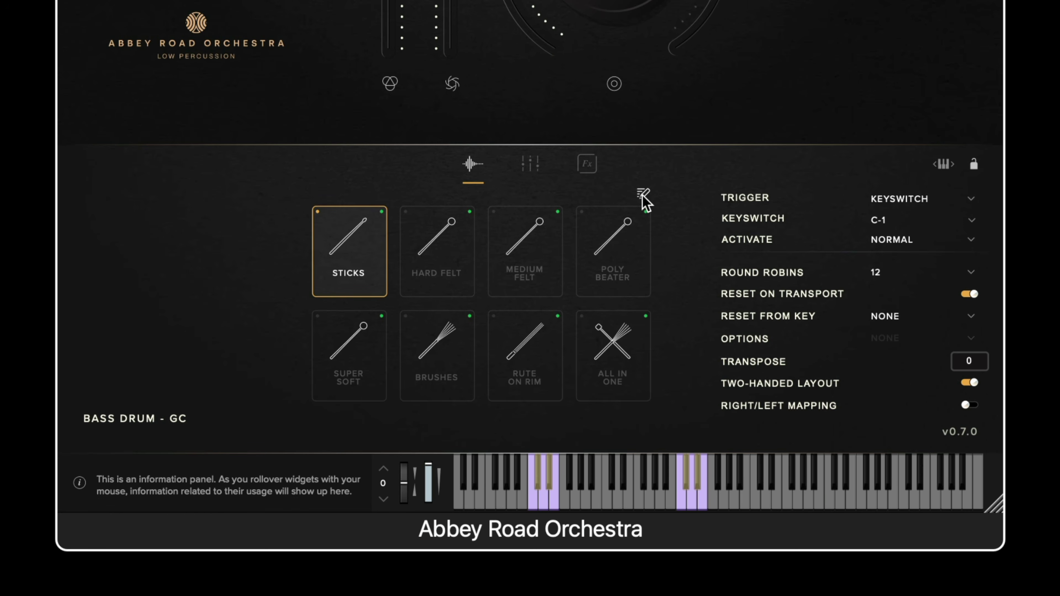
- Open the technique editor and remove Sticks, Medium Felt and Super Soft from the Bass Drum layout
{"action": "left_click", "coordinate": [643, 195]}
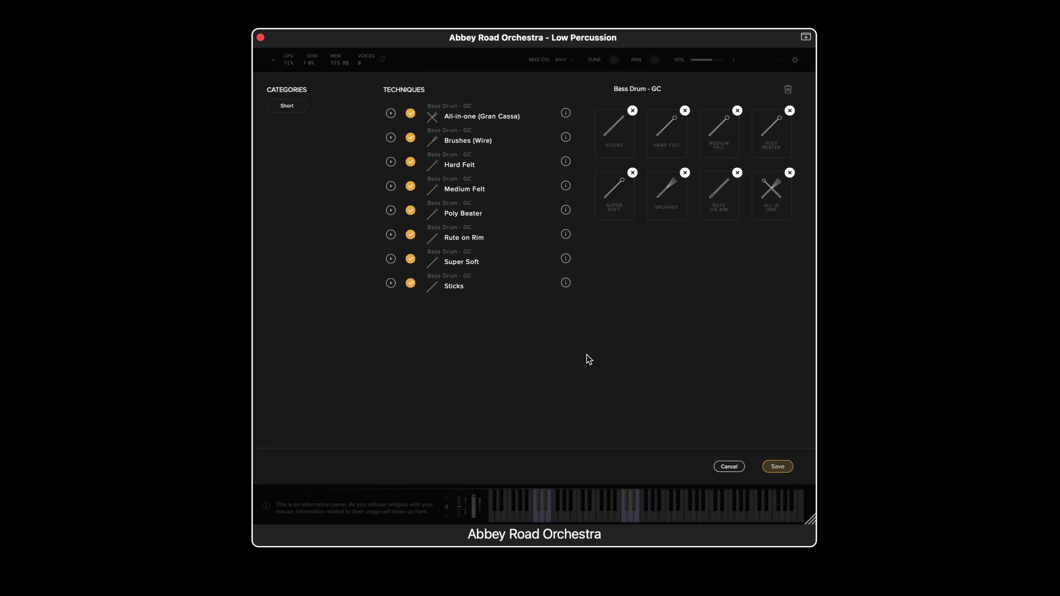
{"action": "left_click", "coordinate": [633, 111]}
{"action": "left_click", "coordinate": [737, 110]}
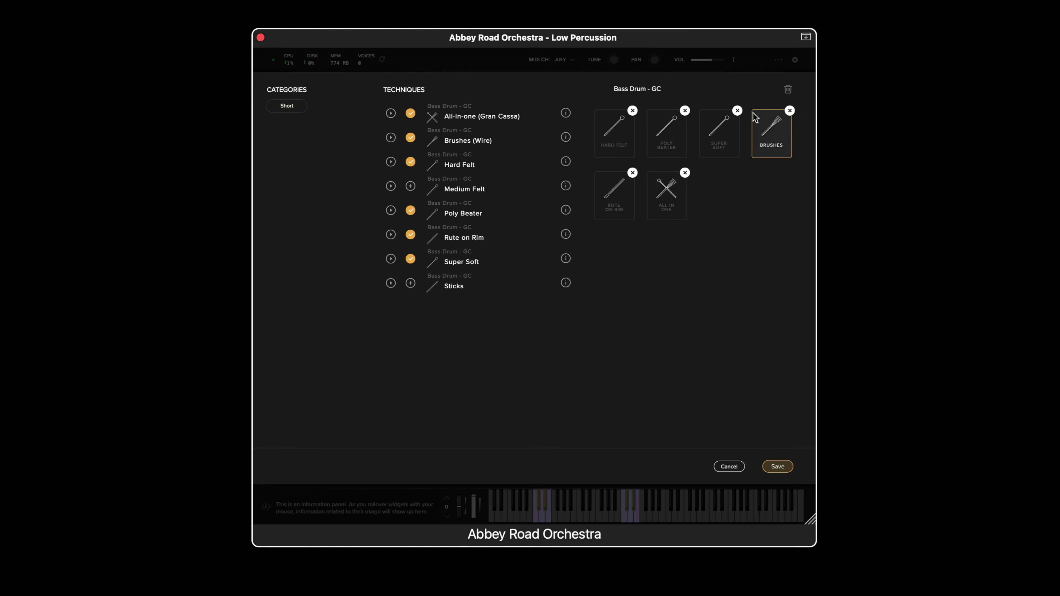
{"action": "left_click", "coordinate": [737, 110]}
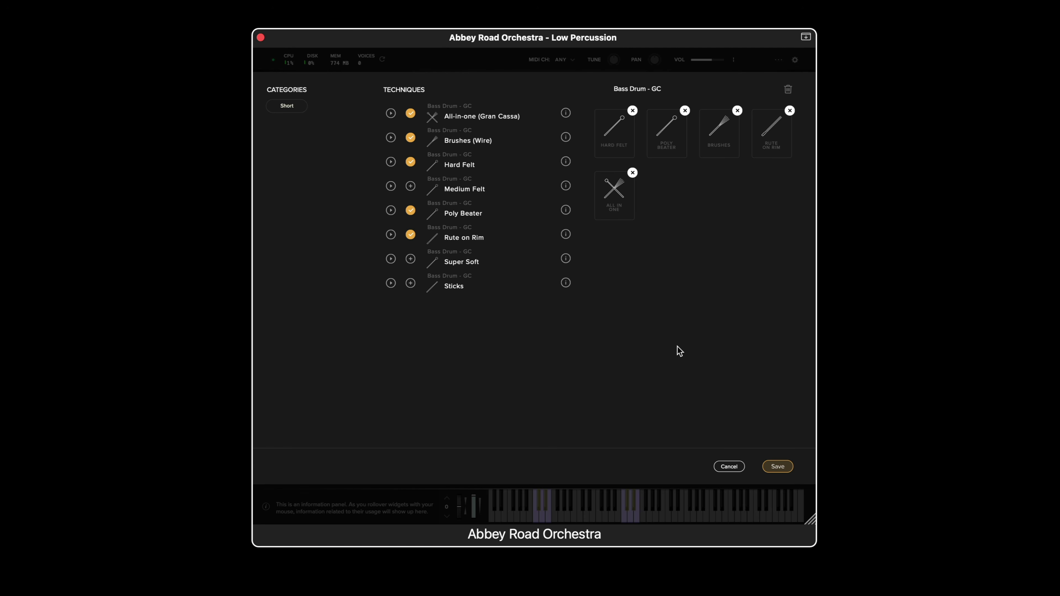
- Move Poly Beater after Brushes in the technique layout and save the edited layout
{"action": "mouse_move", "coordinate": [664, 153]}
{"action": "left_mouse_down"}
{"action": "mouse_move", "coordinate": [718, 198]}
{"action": "mouse_move", "coordinate": [746, 154]}
{"action": "left_mouse_up"}
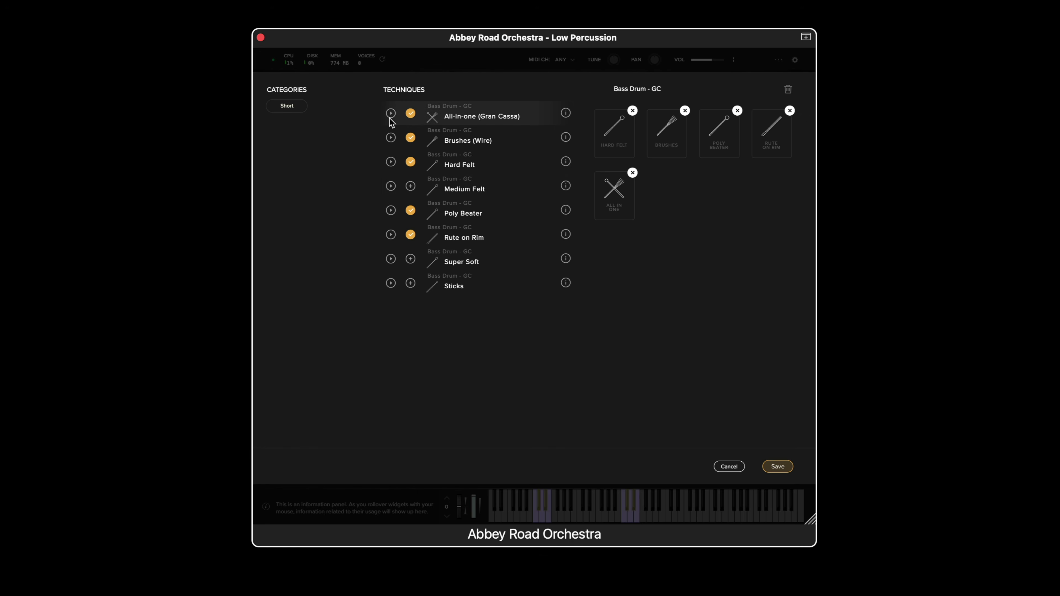
{"action": "mouse_move", "coordinate": [566, 116]}
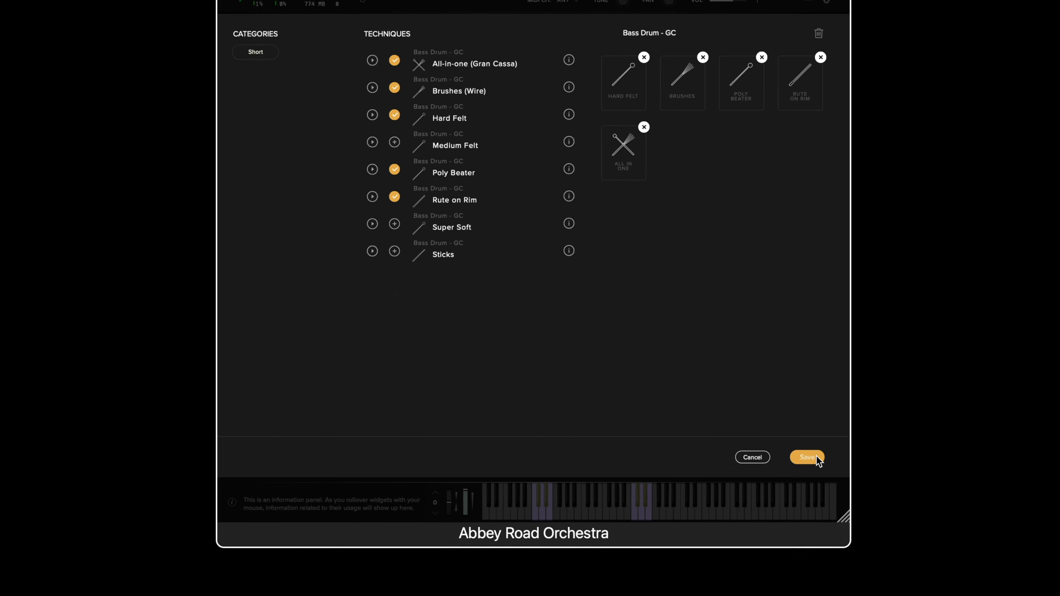
{"action": "left_click", "coordinate": [779, 467]}
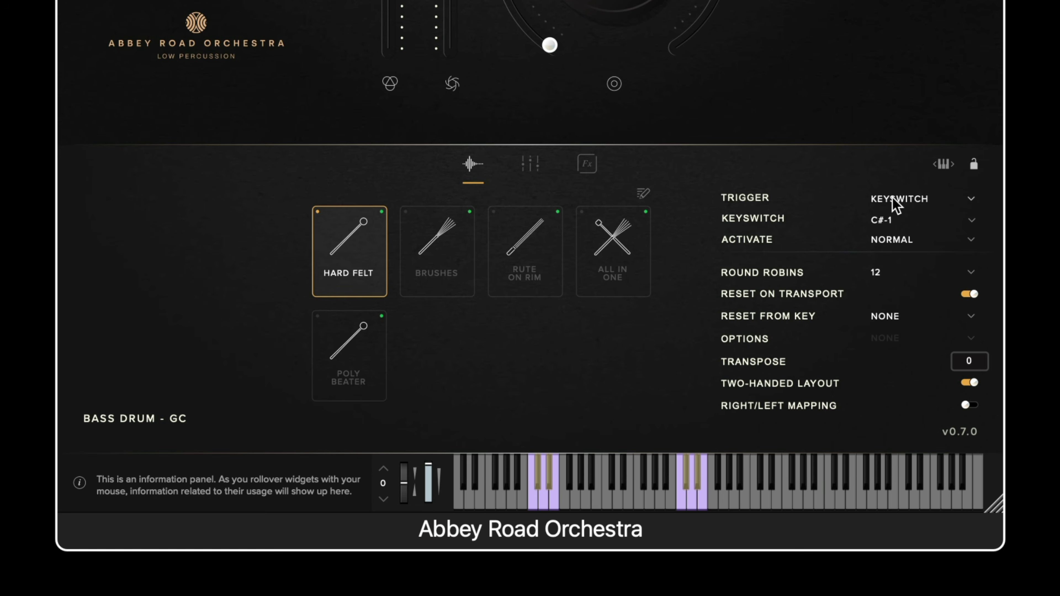
- Set the trigger of the Hard Felt and Brushes techniques to CC Range
{"action": "left_click", "coordinate": [973, 200]}
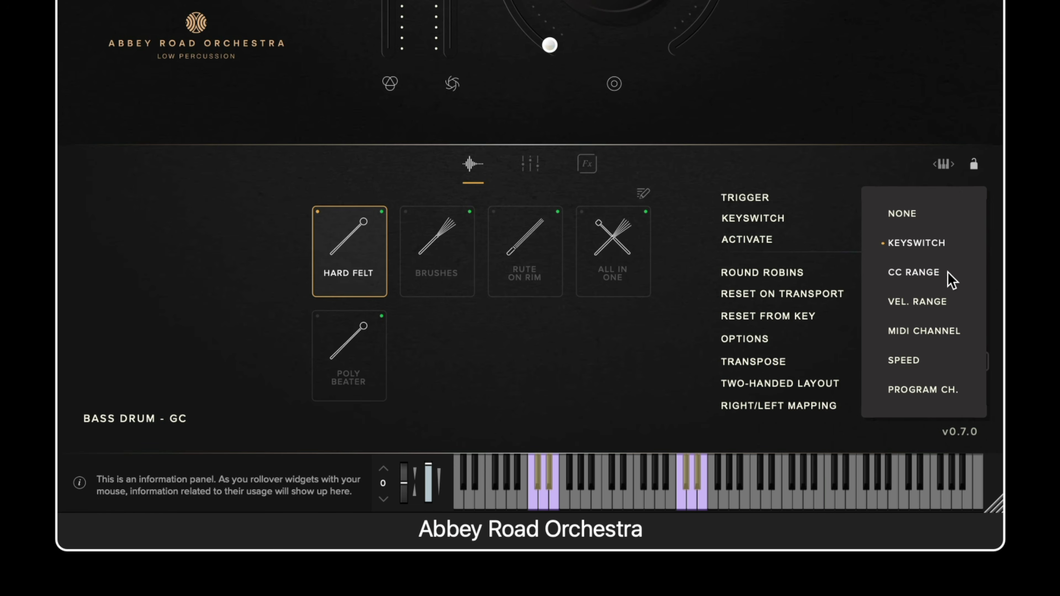
{"action": "left_click", "coordinate": [925, 279]}
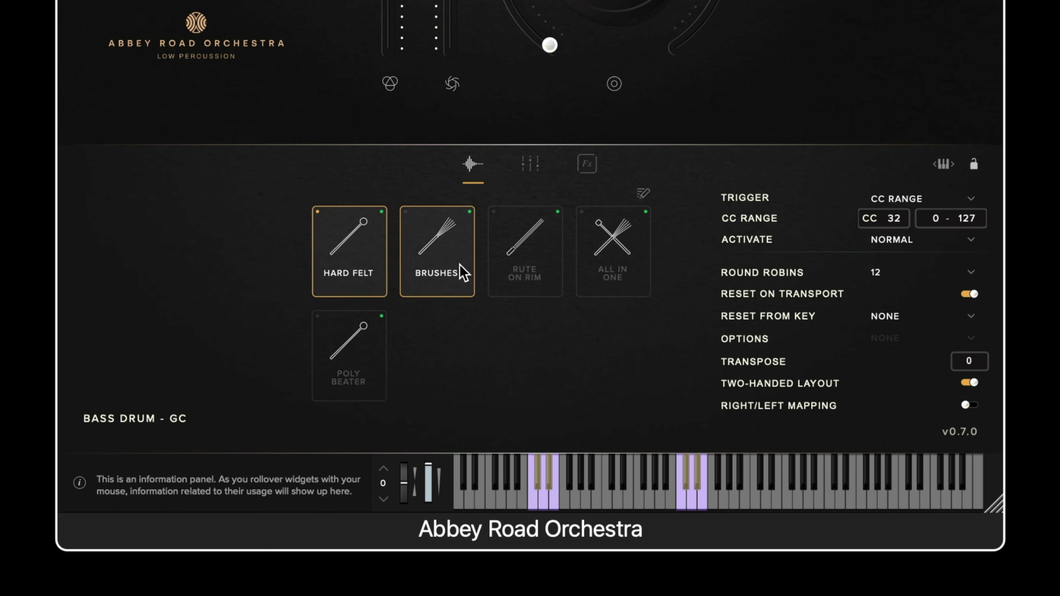
{"action": "left_click", "coordinate": [461, 273]}
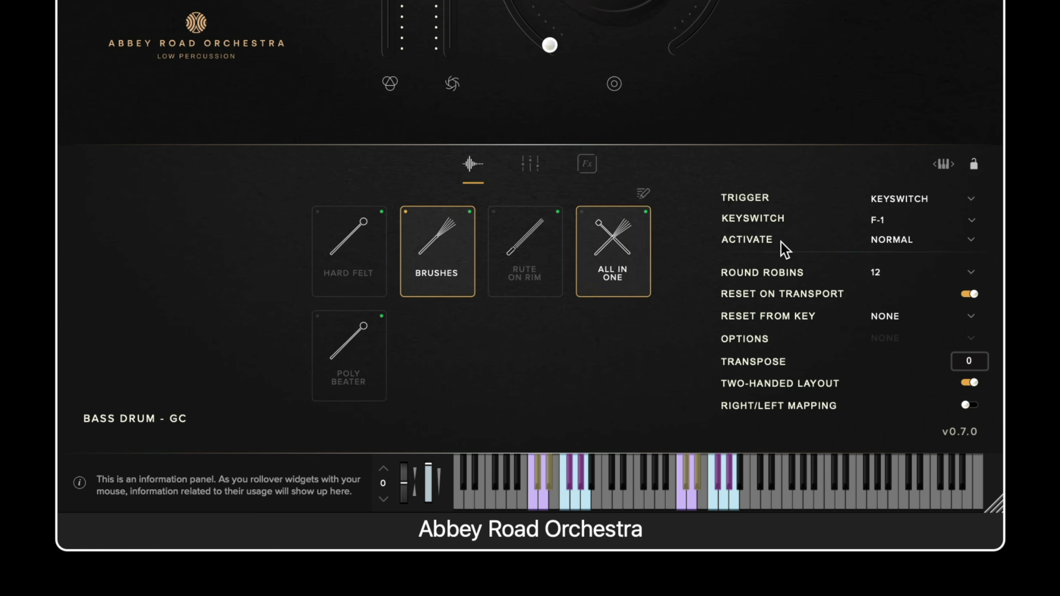
{"action": "left_click", "coordinate": [921, 201]}
{"action": "left_click", "coordinate": [924, 274]}
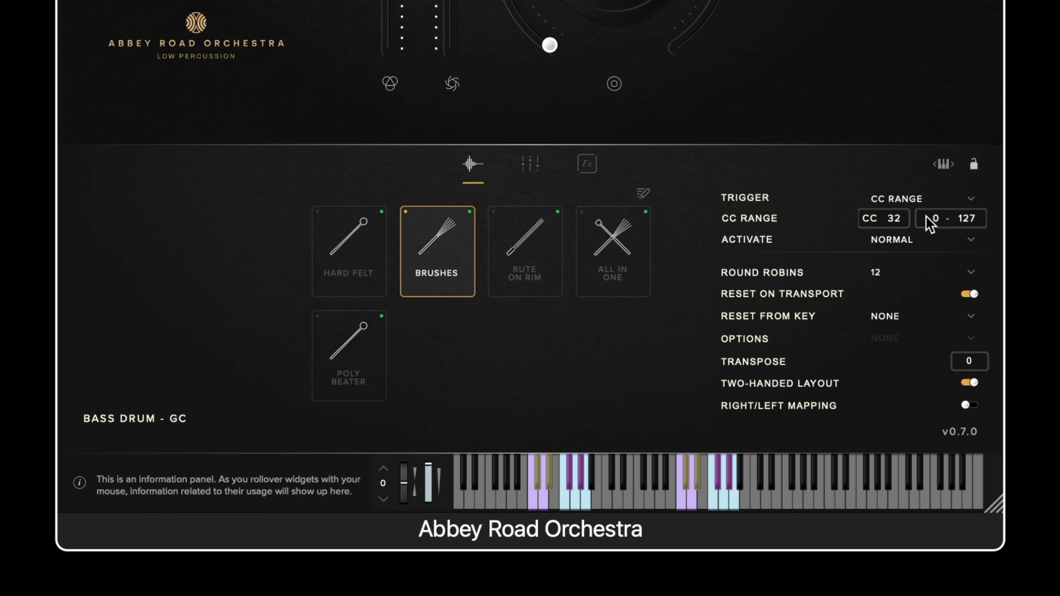
- Set the Brushes trigger to Program Ch. and look through the available program numbers
{"action": "left_click", "coordinate": [925, 200]}
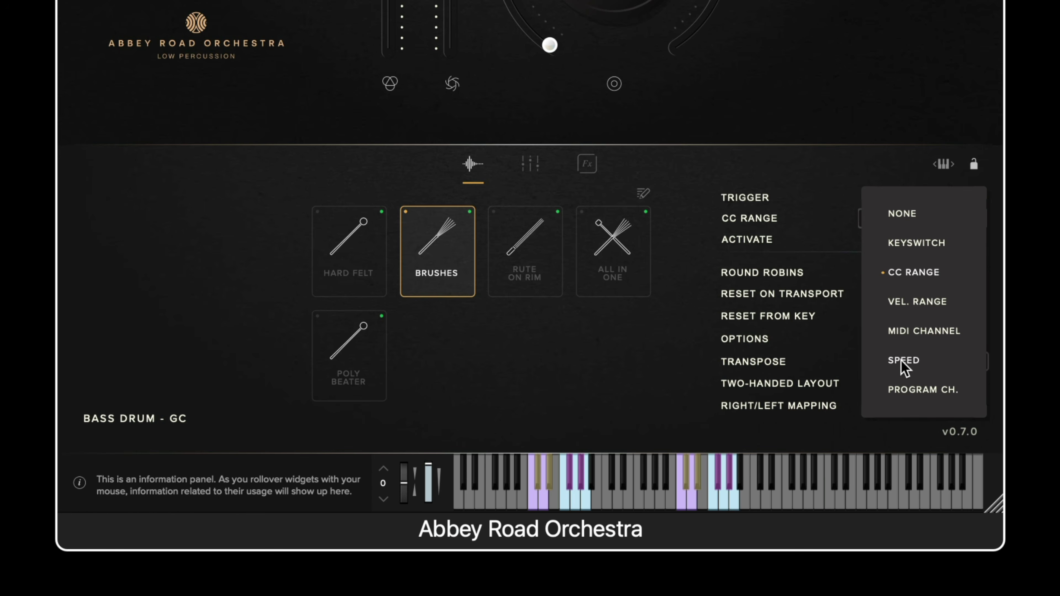
{"action": "left_click", "coordinate": [923, 390]}
{"action": "left_click", "coordinate": [972, 220]}
{"action": "left_click", "coordinate": [832, 197]}
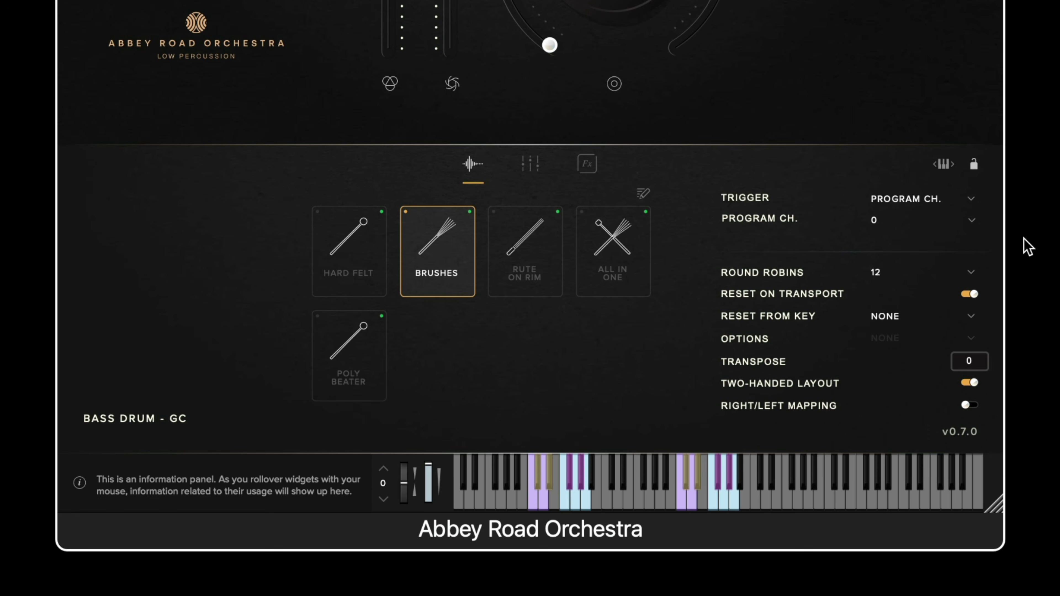
- Set the Brushes trigger back to Keyswitch and assign D2 as its keyswitch note
{"action": "left_click", "coordinate": [971, 199]}
{"action": "left_click", "coordinate": [955, 246]}
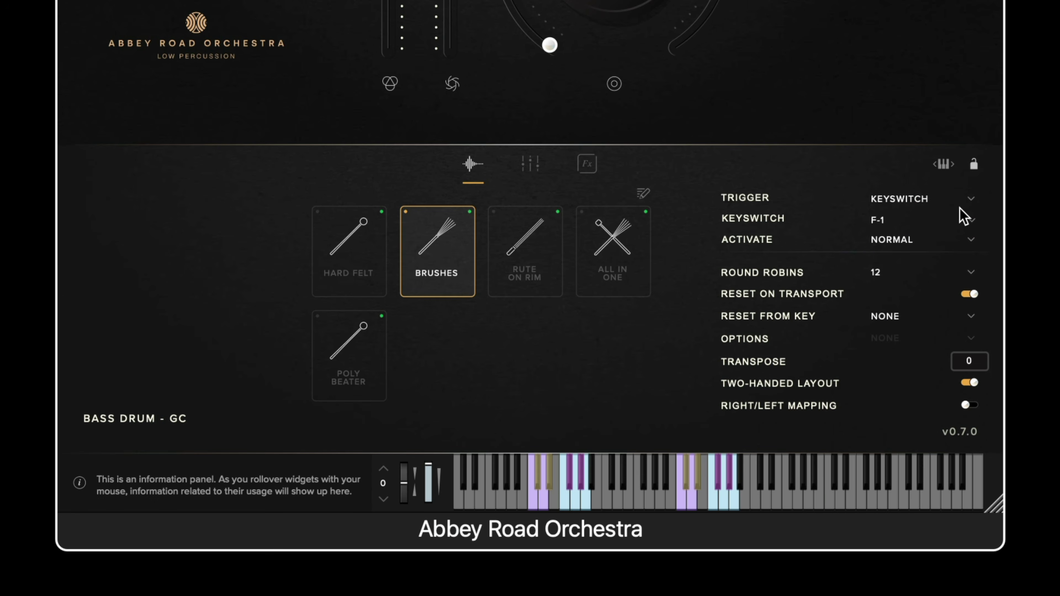
{"action": "left_click", "coordinate": [971, 220]}
{"action": "left_click", "coordinate": [891, 153]}
- Look through the available choices for Activate, Round Robins and Reset From Key
{"action": "left_click", "coordinate": [899, 241]}
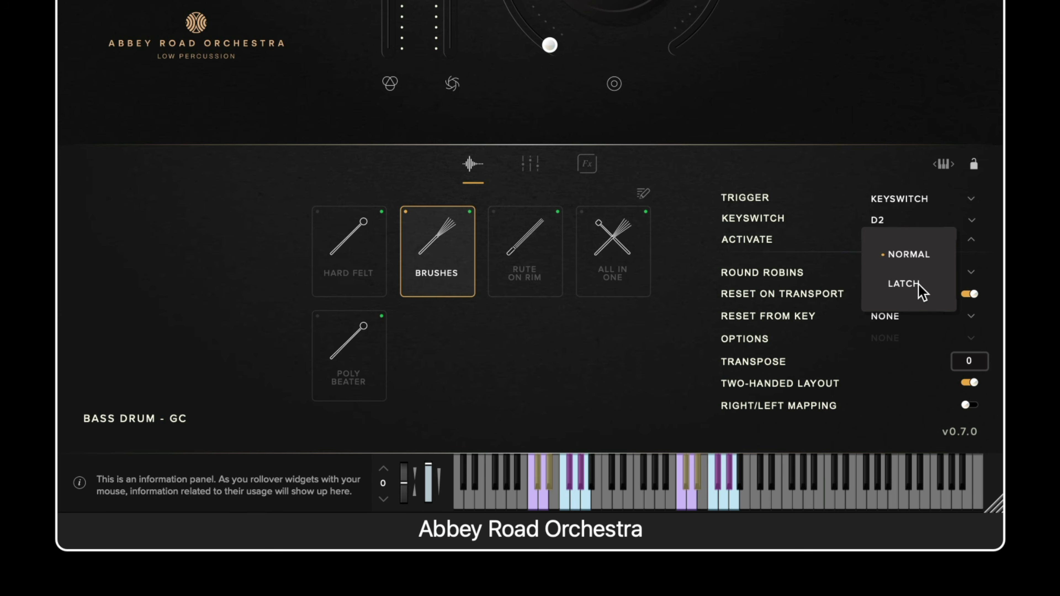
{"action": "key", "text": "Escape"}
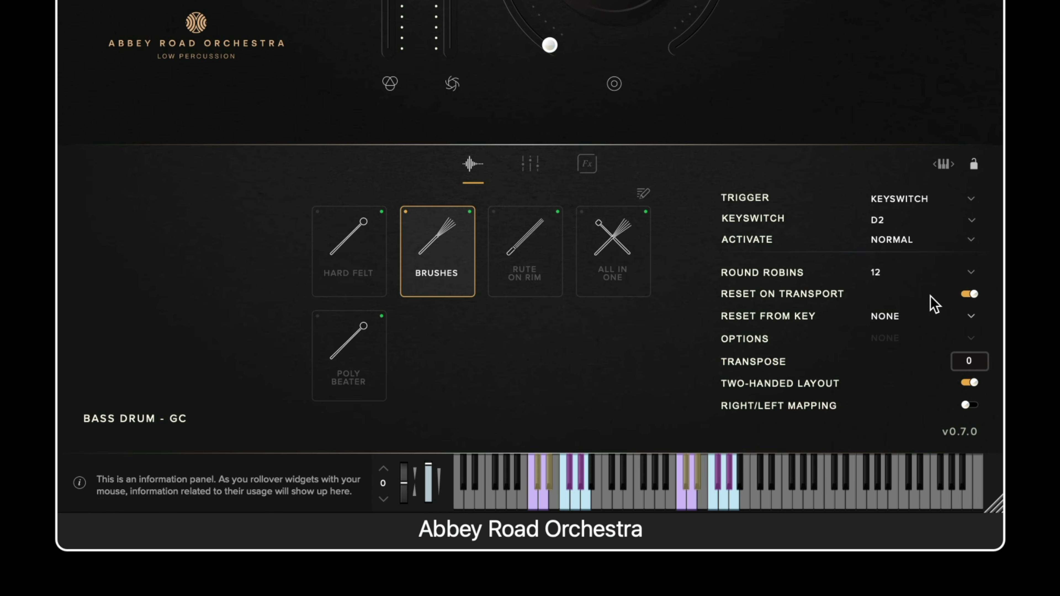
{"action": "left_click", "coordinate": [970, 276]}
{"action": "left_click", "coordinate": [707, 281]}
{"action": "left_click", "coordinate": [972, 318]}
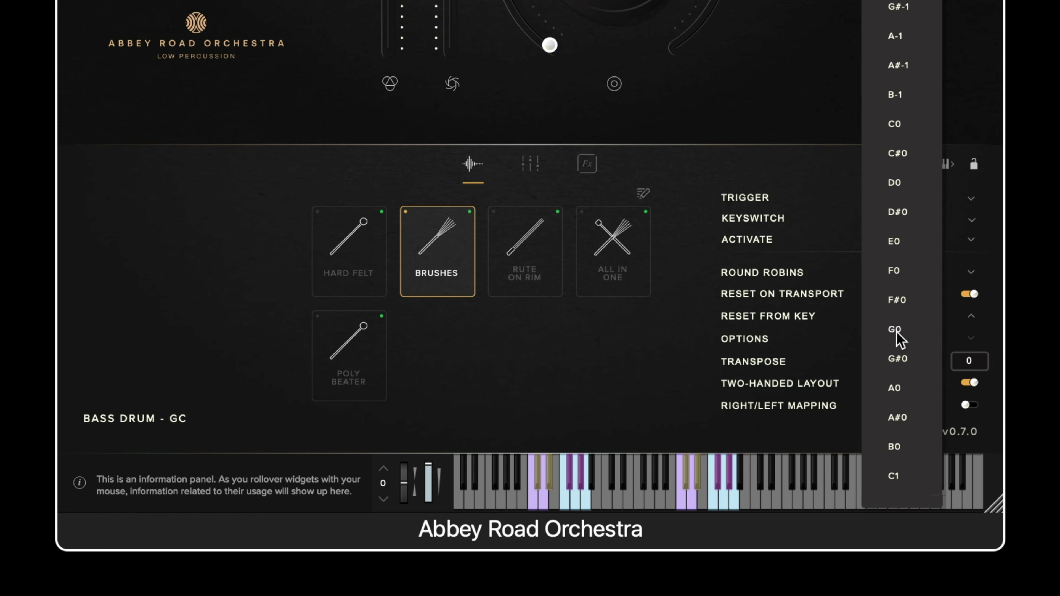
{"action": "key", "text": "Escape"}
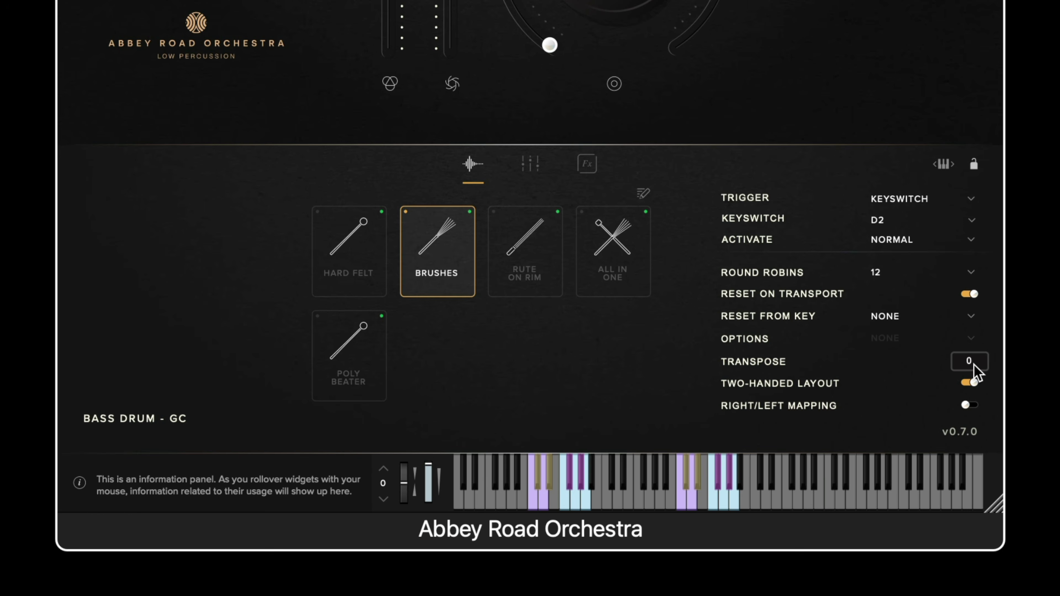
- Try the Transpose value and toggle Two-Handed Layout off and back on twice
{"action": "mouse_move", "coordinate": [971, 367]}
{"action": "left_mouse_down"}
{"action": "mouse_move", "coordinate": [969, 350]}
{"action": "mouse_move", "coordinate": [968, 378]}
{"action": "mouse_move", "coordinate": [966, 362]}
{"action": "left_mouse_up"}
{"action": "left_click", "coordinate": [971, 383]}
{"action": "left_click", "coordinate": [971, 384]}
{"action": "left_click", "coordinate": [971, 384]}
{"action": "left_click", "coordinate": [970, 384]}
- Toggle Right/Left Mapping on and back off twice, and lock and unlock the technique settings
{"action": "left_click", "coordinate": [967, 405]}
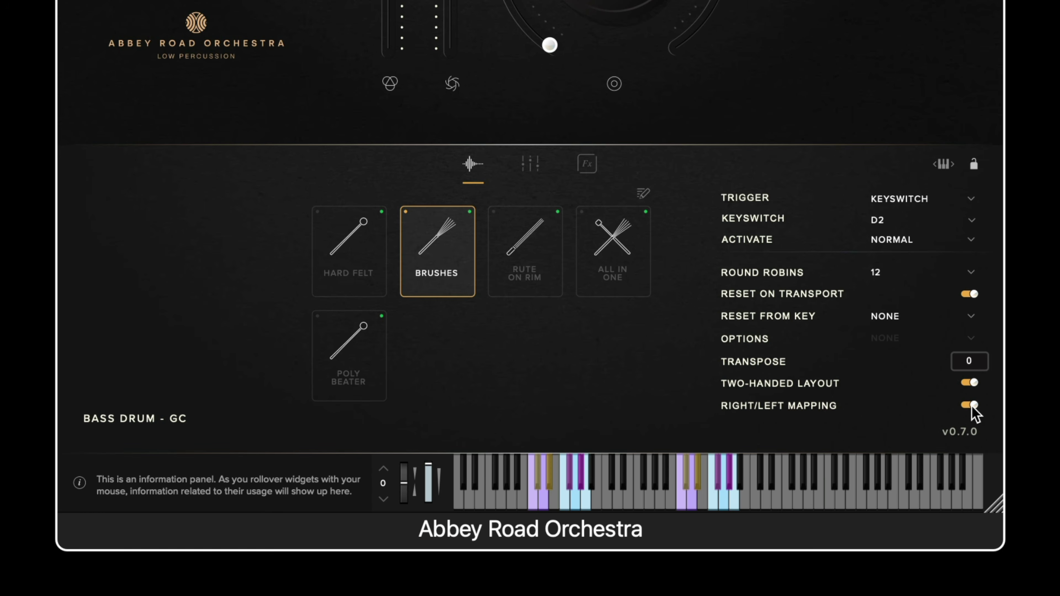
{"action": "left_click", "coordinate": [970, 405]}
{"action": "left_click", "coordinate": [969, 405]}
{"action": "left_click", "coordinate": [972, 407]}
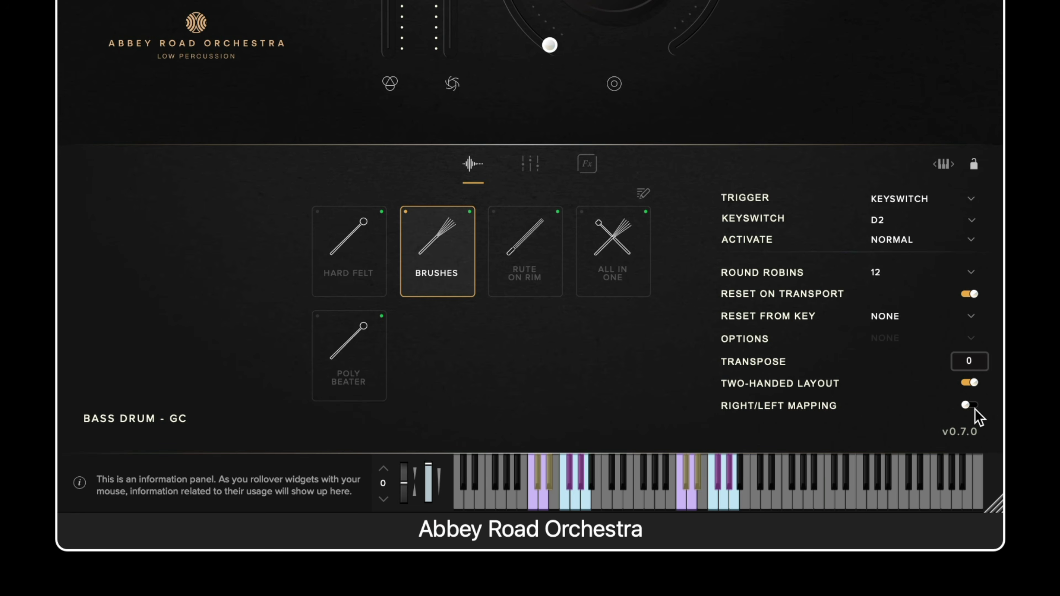
{"action": "left_click", "coordinate": [973, 164]}
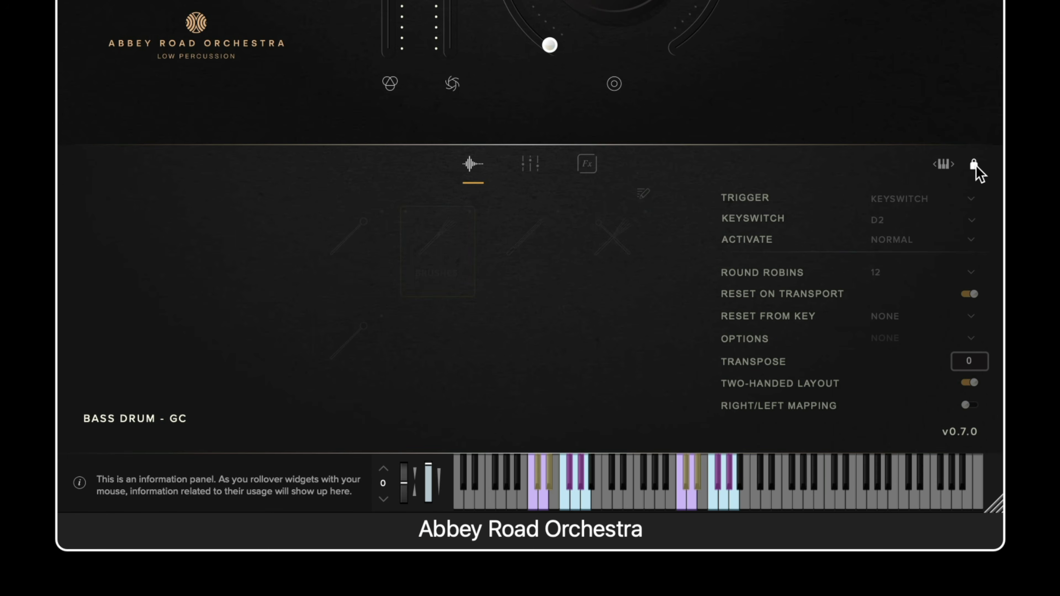
{"action": "left_click", "coordinate": [973, 164]}
- Shift the keyswitches down so Brushes uses D-1, and set the on-screen keyboard's octave to -2
{"action": "left_click_drag", "start_coordinate": [944, 169], "coordinate": [810, 188]}
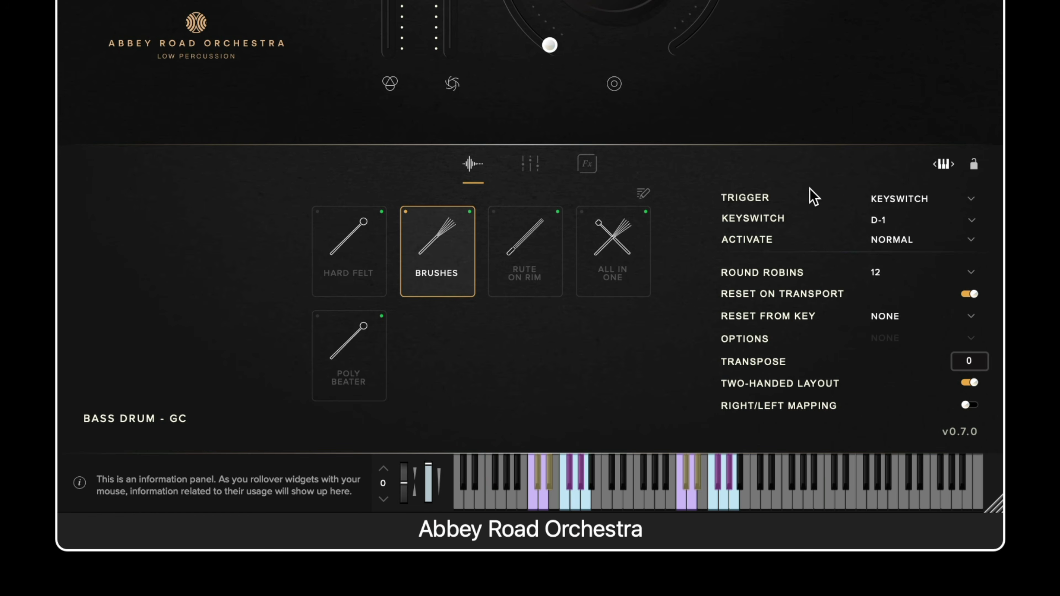
{"action": "left_click", "coordinate": [384, 499]}
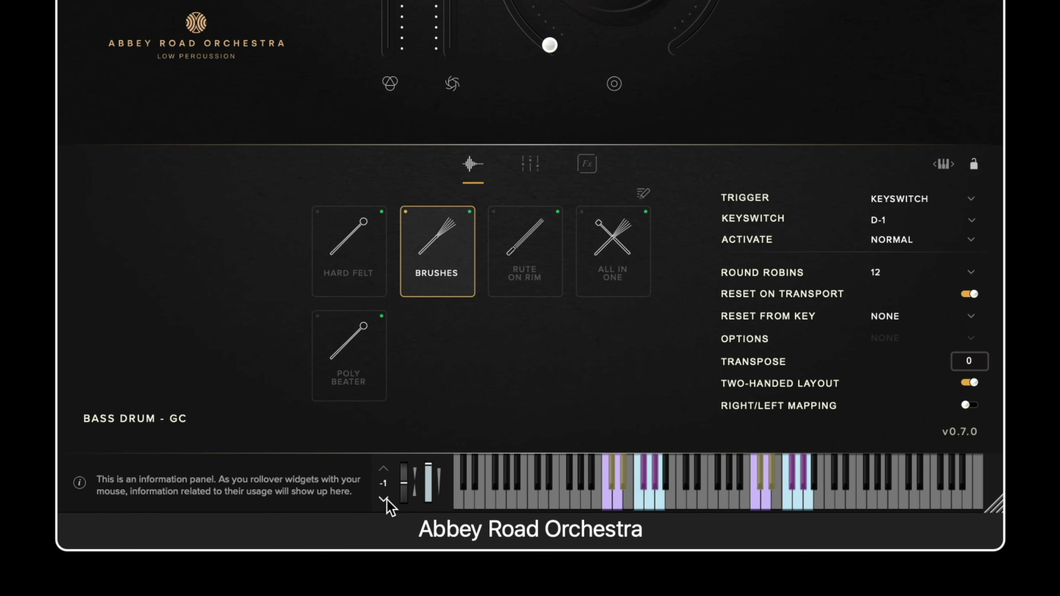
{"action": "left_click", "coordinate": [384, 500]}
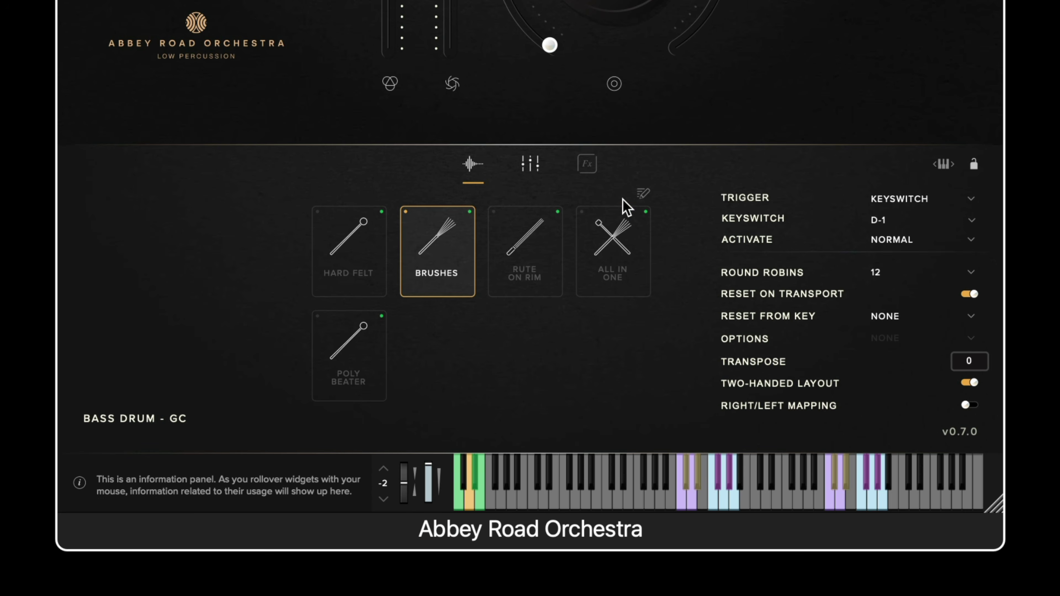
- Open the microphone mixer and view the dialogs for saving and loading mix presets, cancelling both
{"action": "left_click", "coordinate": [536, 173]}
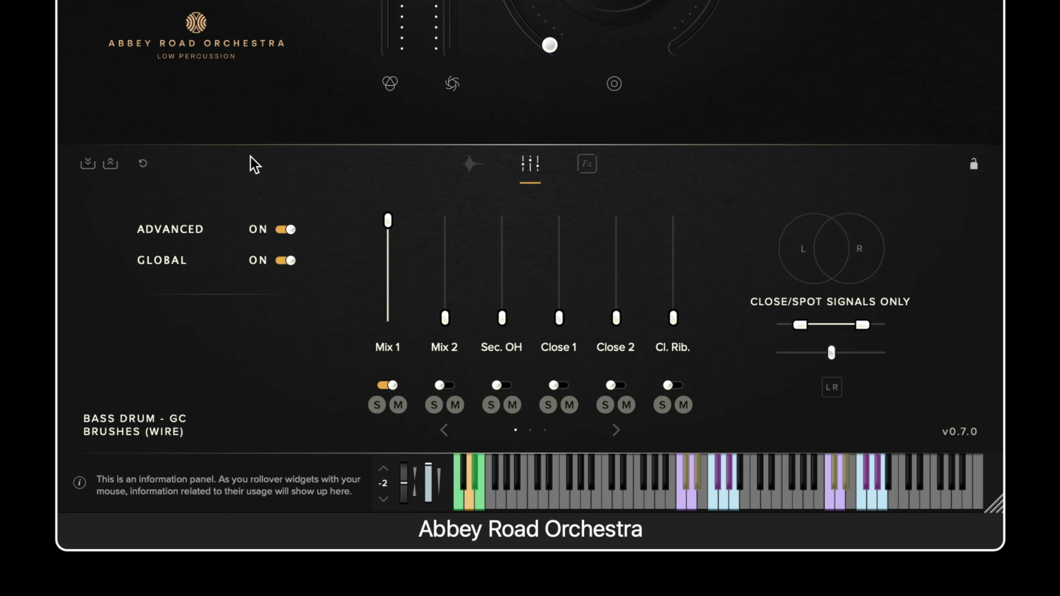
{"action": "left_click", "coordinate": [86, 167]}
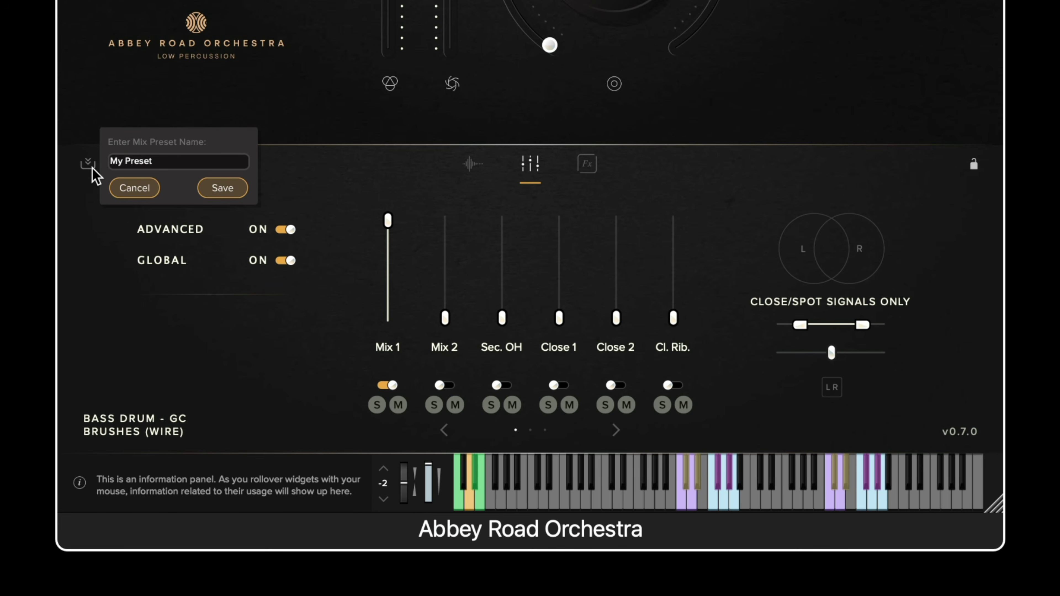
{"action": "left_click", "coordinate": [152, 188]}
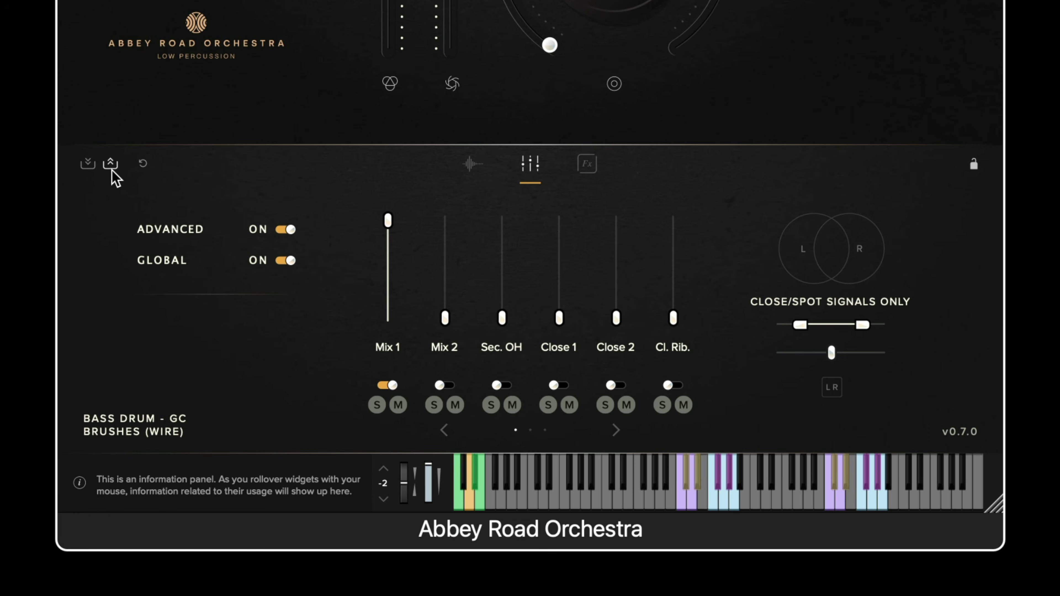
{"action": "left_click", "coordinate": [111, 167]}
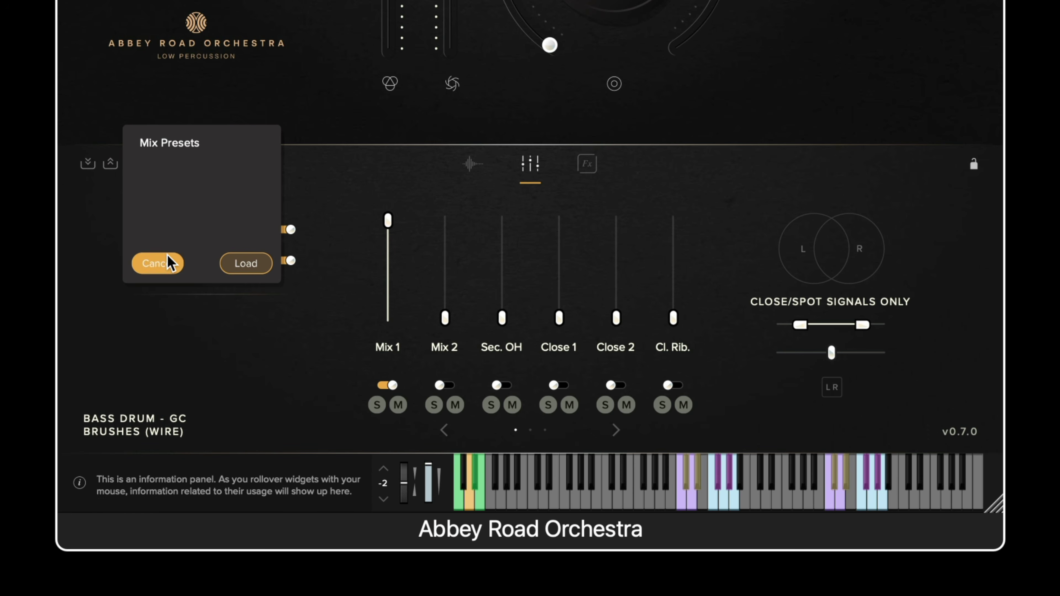
{"action": "left_click", "coordinate": [171, 263]}
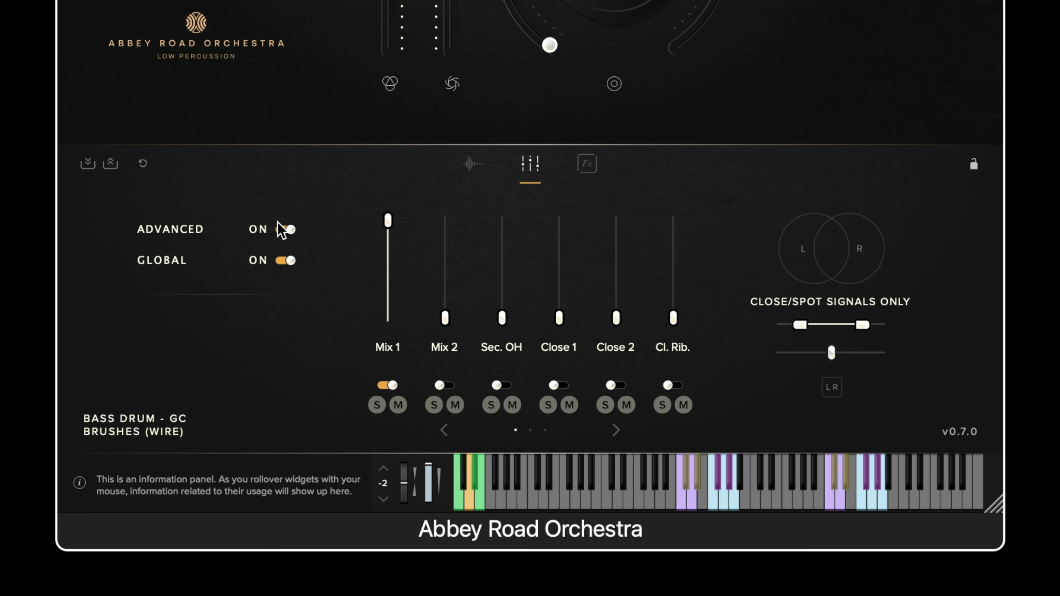
- Turn off the mixer's Advanced mode
{"action": "left_click", "coordinate": [288, 232]}
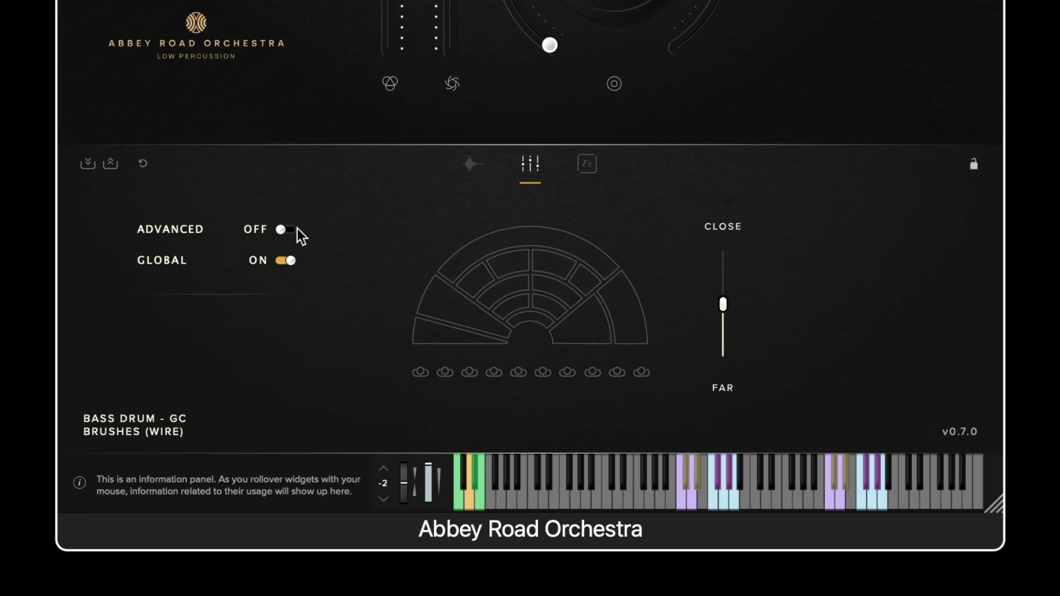
- Turn on the mixer's Advanced mode and turn off its Global setting
{"action": "left_click", "coordinate": [285, 230]}
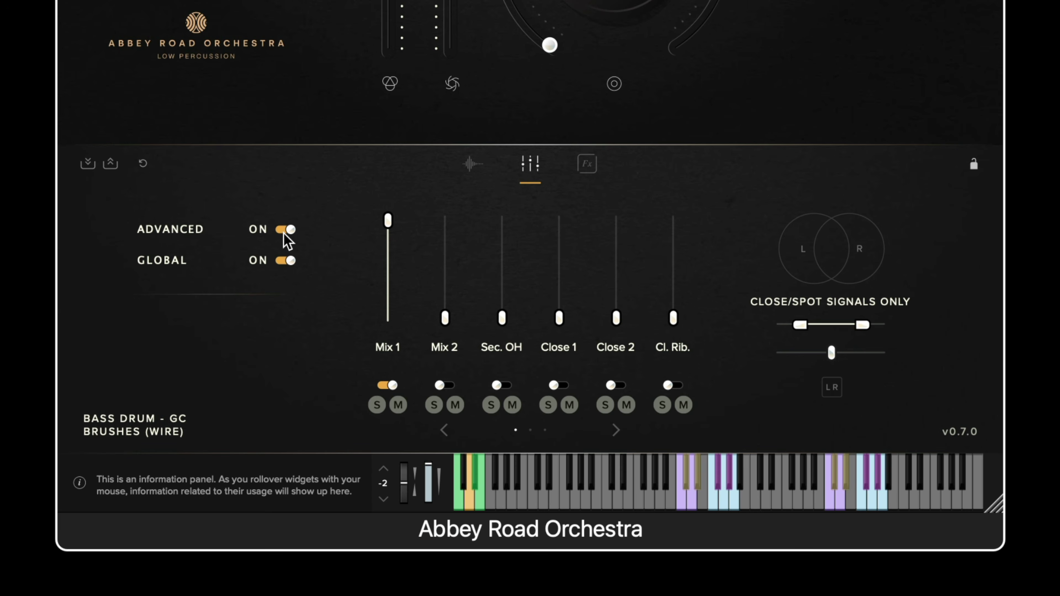
{"action": "left_click", "coordinate": [290, 261]}
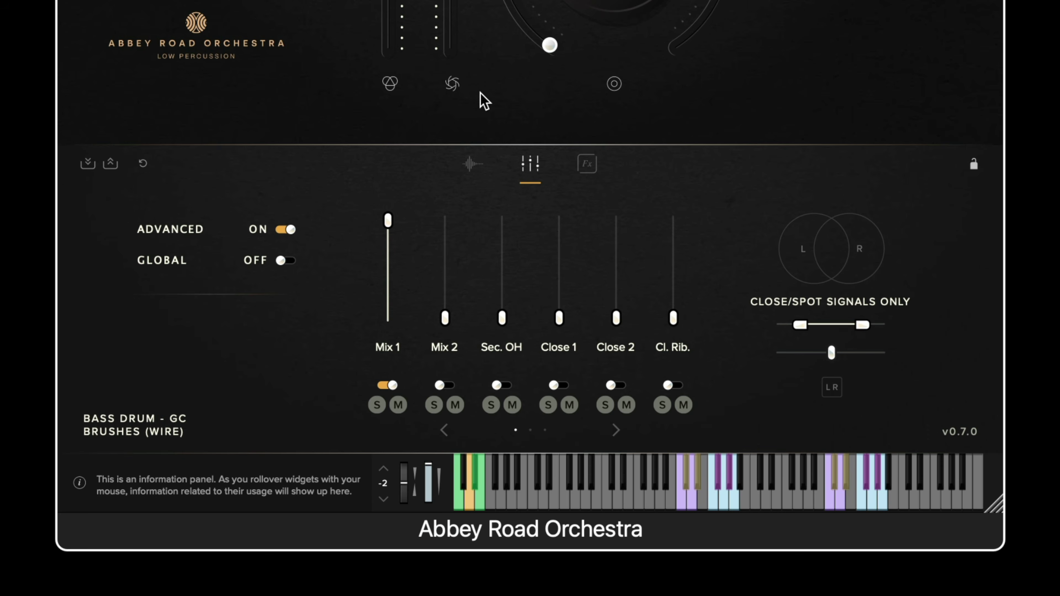
- Raise the Mix 2 microphone signal to full level and lower Mix 1 to 0%
{"action": "left_click_drag", "start_coordinate": [387, 220], "coordinate": [394, 259]}
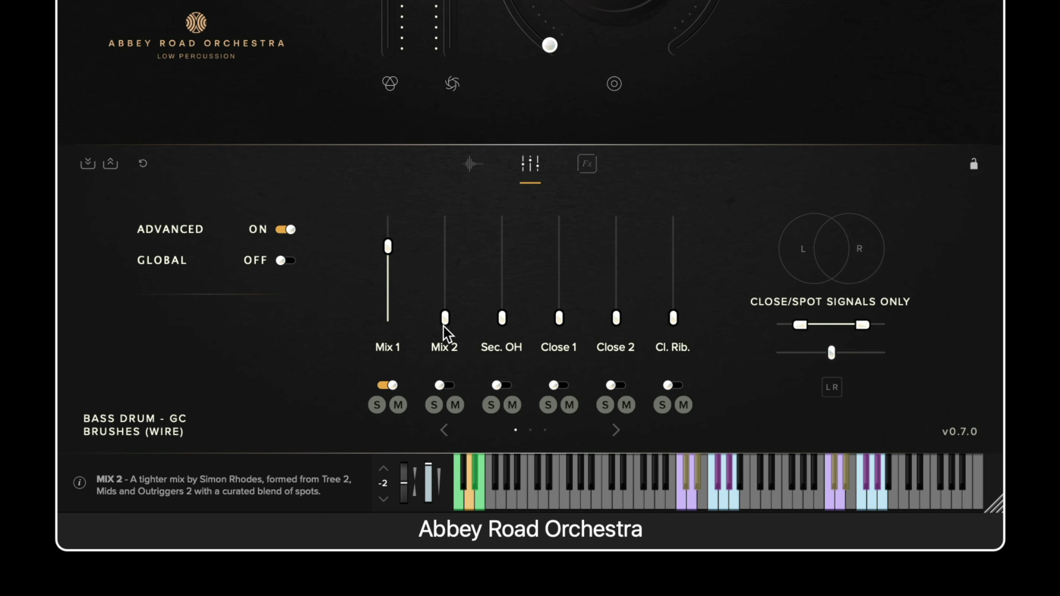
{"action": "left_click_drag", "start_coordinate": [444, 318], "coordinate": [434, 199]}
{"action": "left_click_drag", "start_coordinate": [390, 261], "coordinate": [407, 349]}
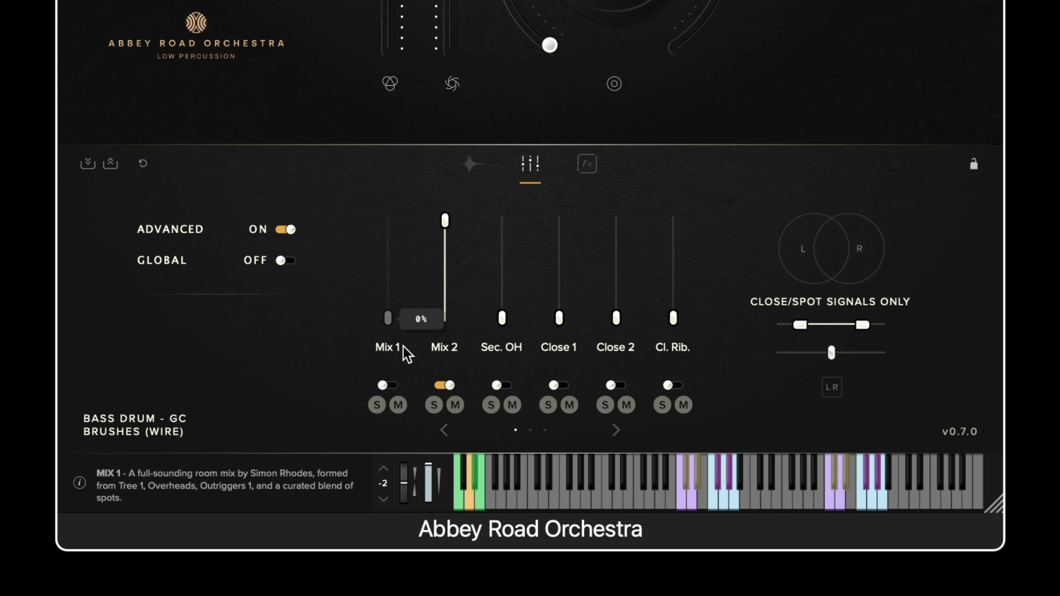
- Toggle the Mix 1 signal on and back off, keeping Mix 2 enabled
{"action": "left_click", "coordinate": [390, 386]}
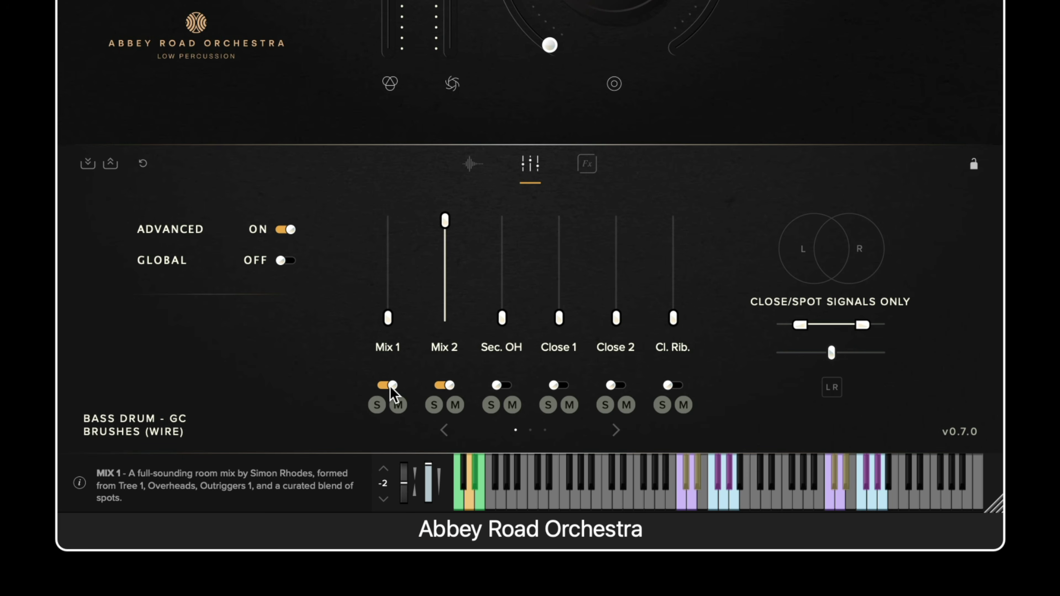
{"action": "left_click", "coordinate": [390, 386]}
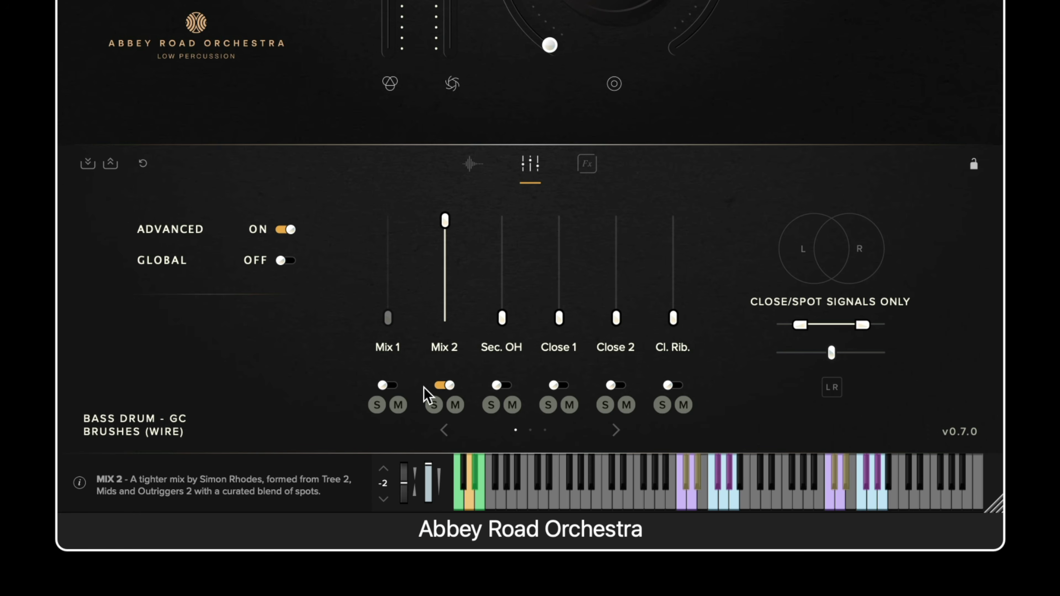
{"action": "left_click", "coordinate": [443, 385]}
- Try out Mix 2's solo and mute separately and together, and turn both back off
{"action": "left_click", "coordinate": [455, 405]}
{"action": "left_click", "coordinate": [434, 405]}
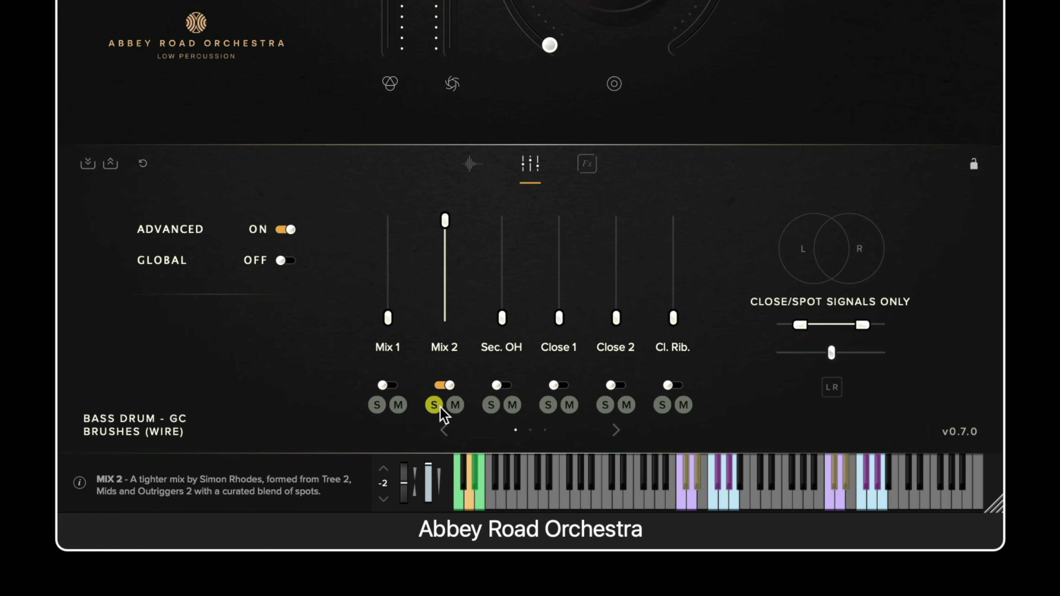
{"action": "left_click", "coordinate": [454, 405]}
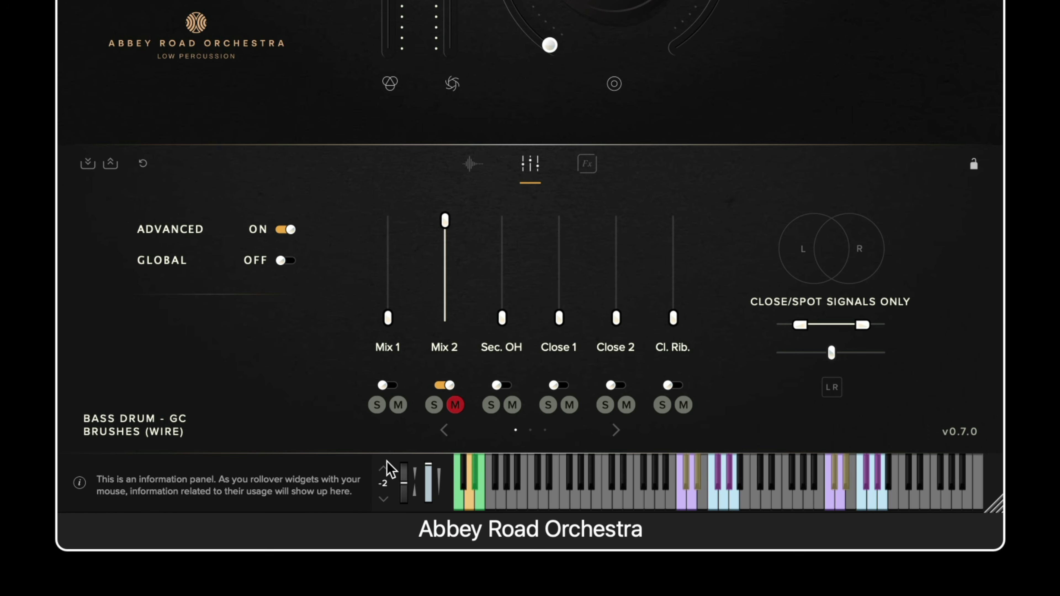
{"action": "left_click", "coordinate": [434, 405]}
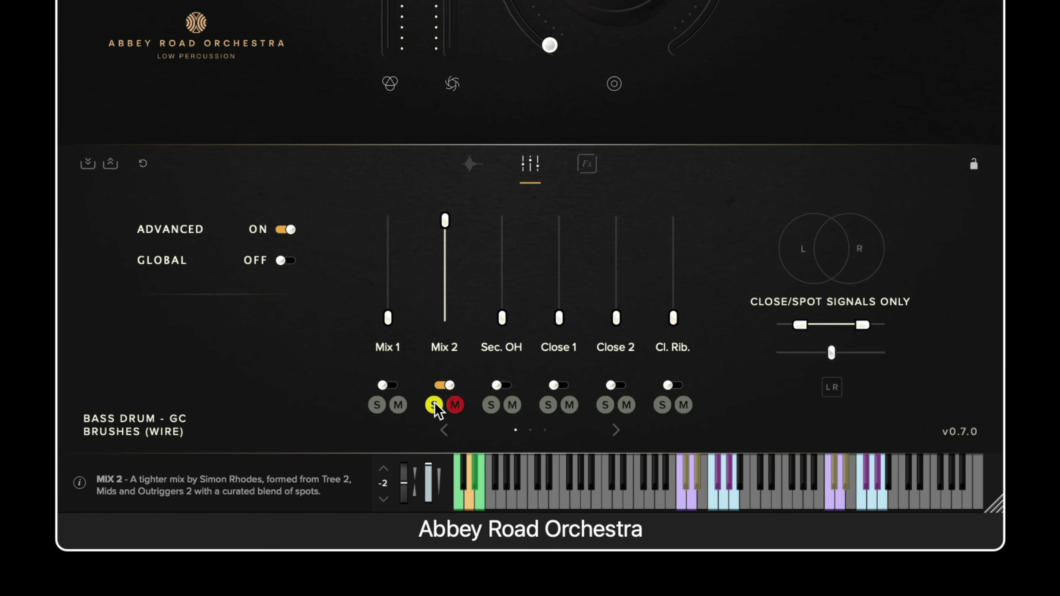
{"action": "left_click", "coordinate": [456, 407]}
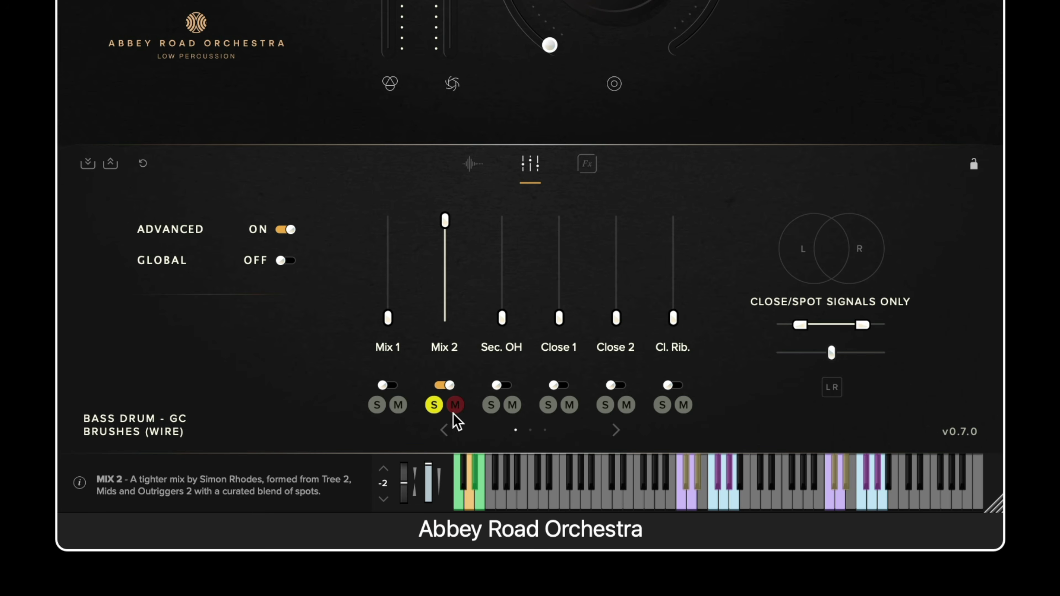
{"action": "left_click", "coordinate": [436, 406]}
- Narrow the stereo width of the close/spot signals, and switch the channel order to RL and back to LR
{"action": "left_click_drag", "start_coordinate": [862, 325], "coordinate": [833, 371]}
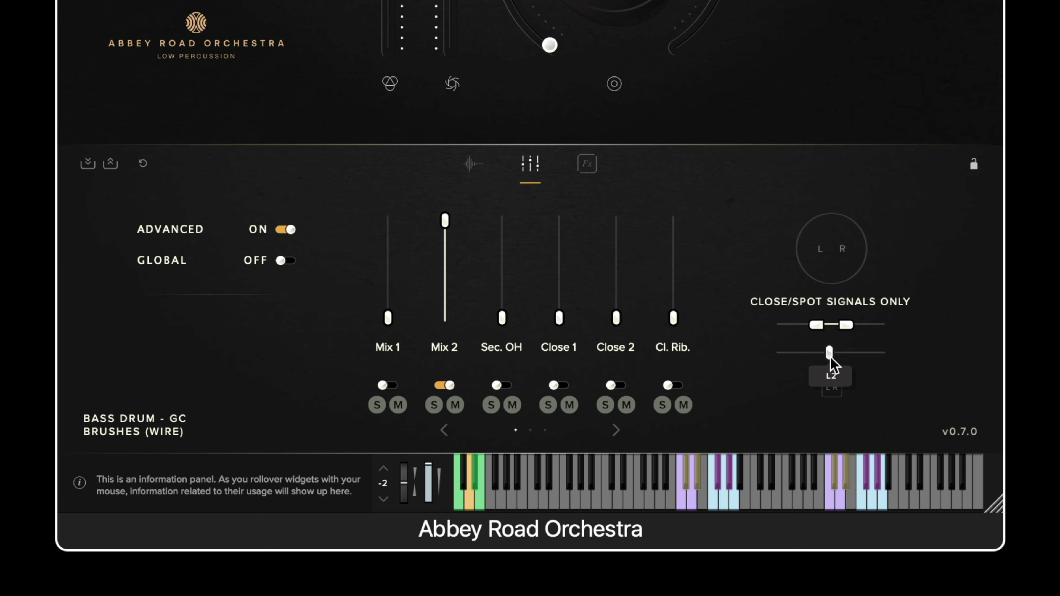
{"action": "left_click", "coordinate": [838, 401]}
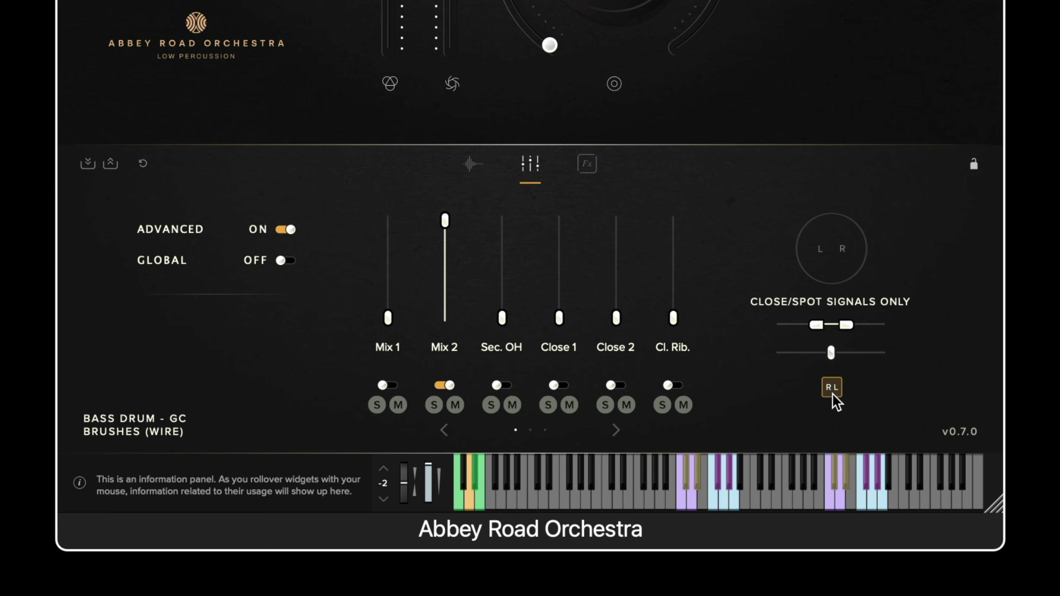
{"action": "left_click", "coordinate": [833, 392]}
- View the mixer's remaining microphone signals, including Vint. 1, Vint. 2, Pop Cl. and Spill, and return to the first set
{"action": "left_click", "coordinate": [616, 430]}
{"action": "left_click", "coordinate": [616, 431]}
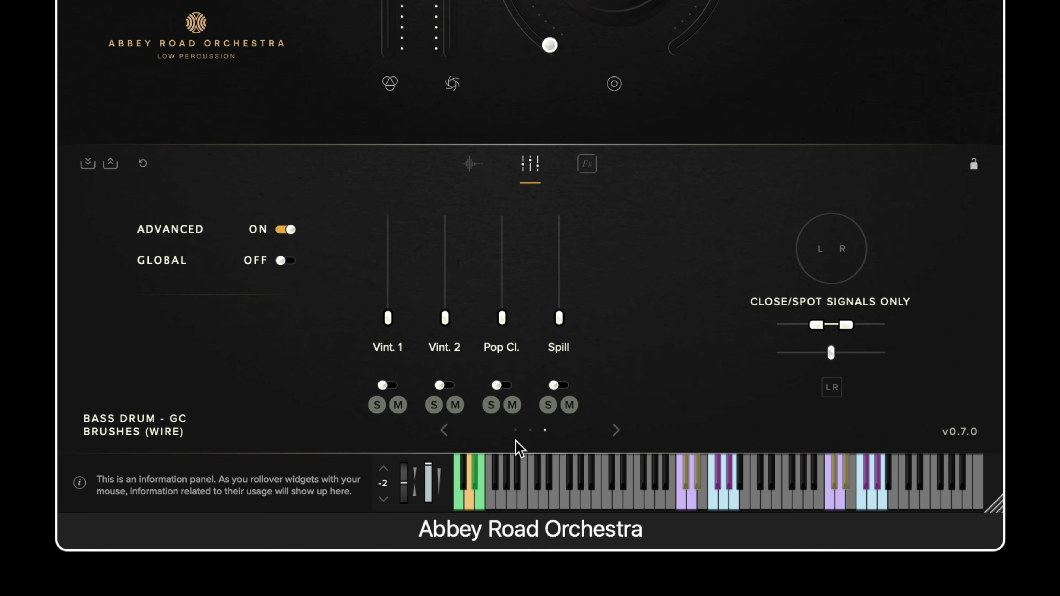
{"action": "left_click", "coordinate": [443, 430]}
{"action": "left_click", "coordinate": [444, 430]}
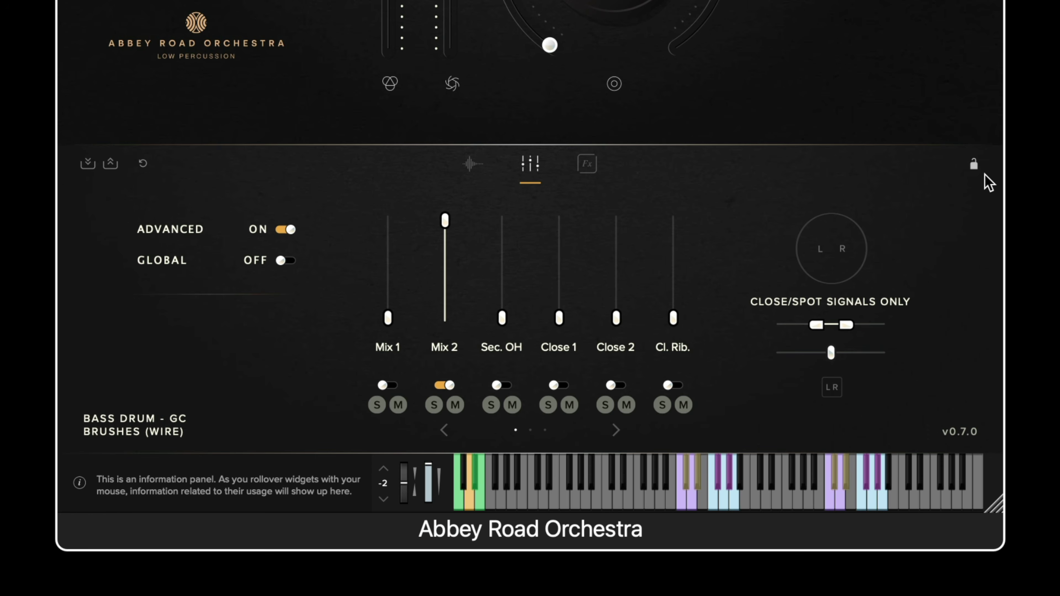
- Lock and unlock the mixer settings, and open the effects section with the Reverb and Tightness controls
{"action": "left_click", "coordinate": [973, 163]}
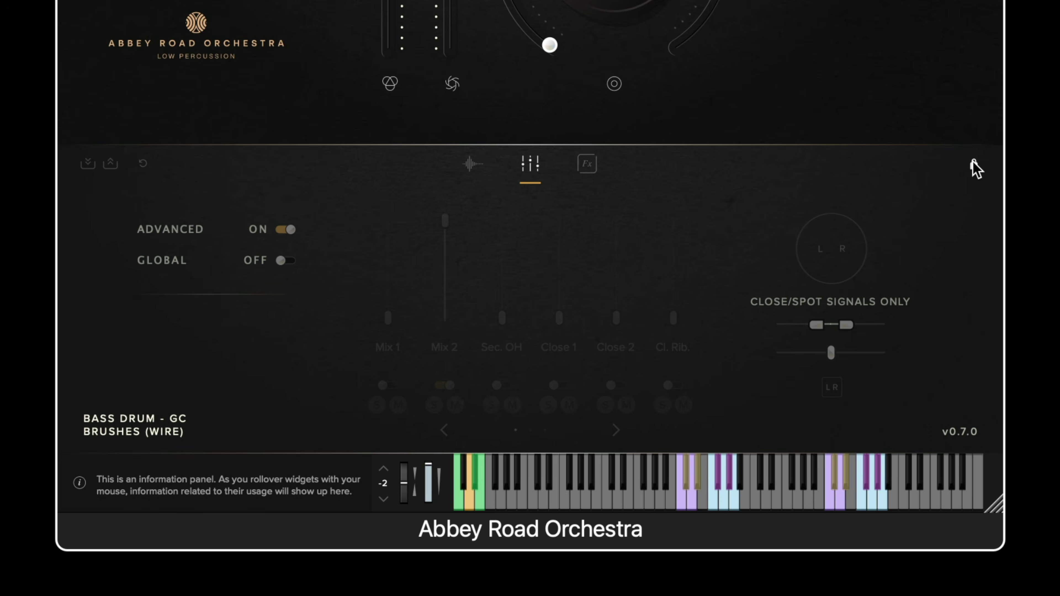
{"action": "left_click", "coordinate": [974, 165]}
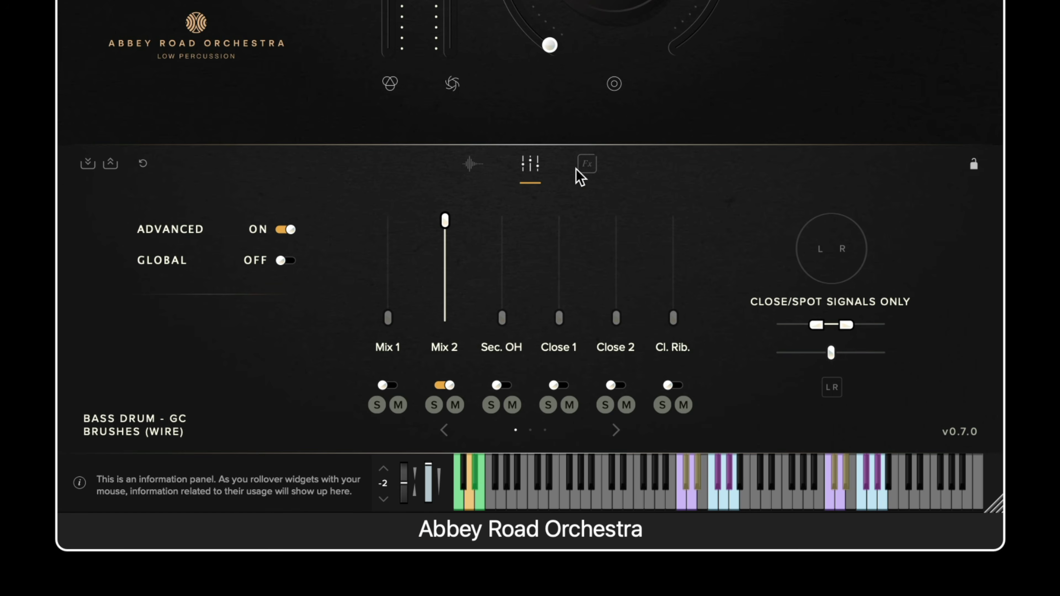
{"action": "left_click", "coordinate": [587, 165]}
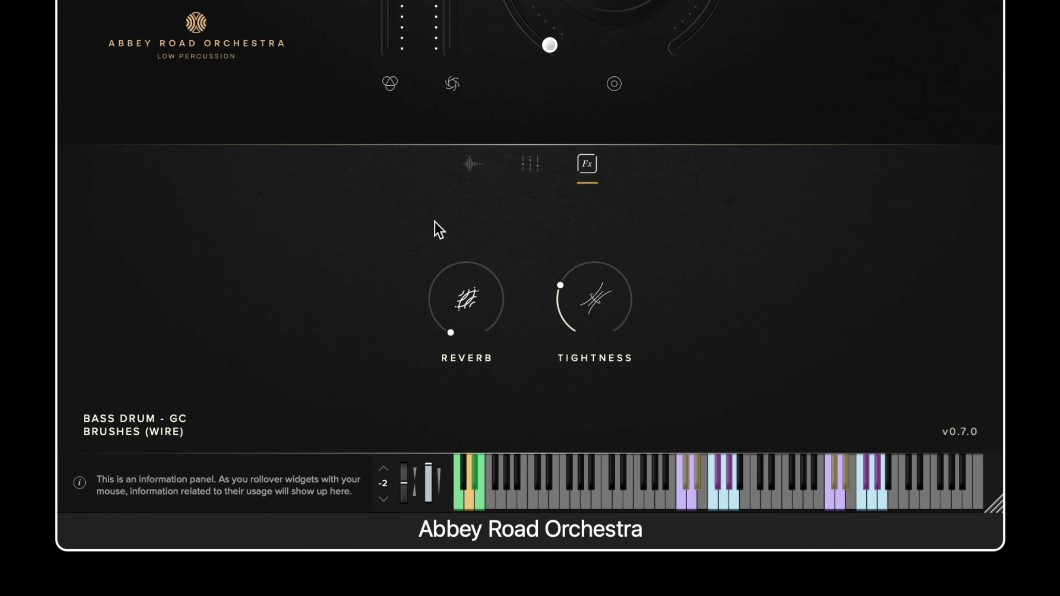